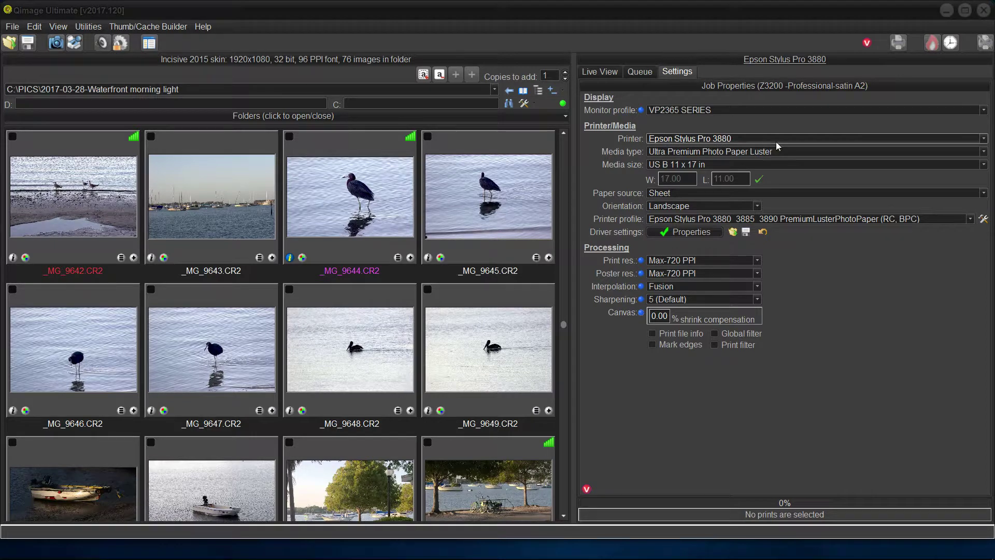
Open the Epson Stylus Pro 3880 driver properties, keep Color output, and list print quality choices.
{"action": "left_click", "coordinate": [690, 231]}
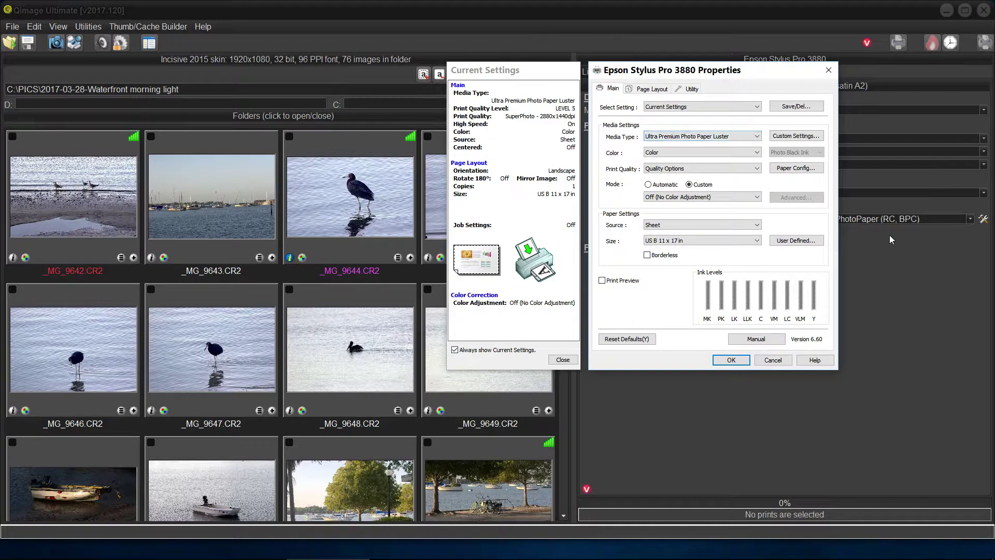
{"action": "left_click", "coordinate": [757, 153]}
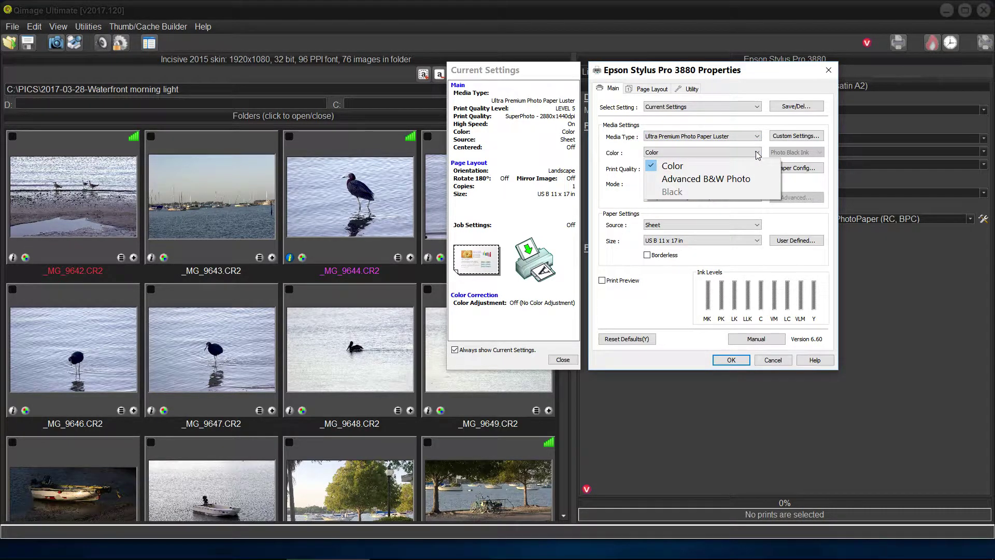
{"action": "left_click", "coordinate": [757, 154]}
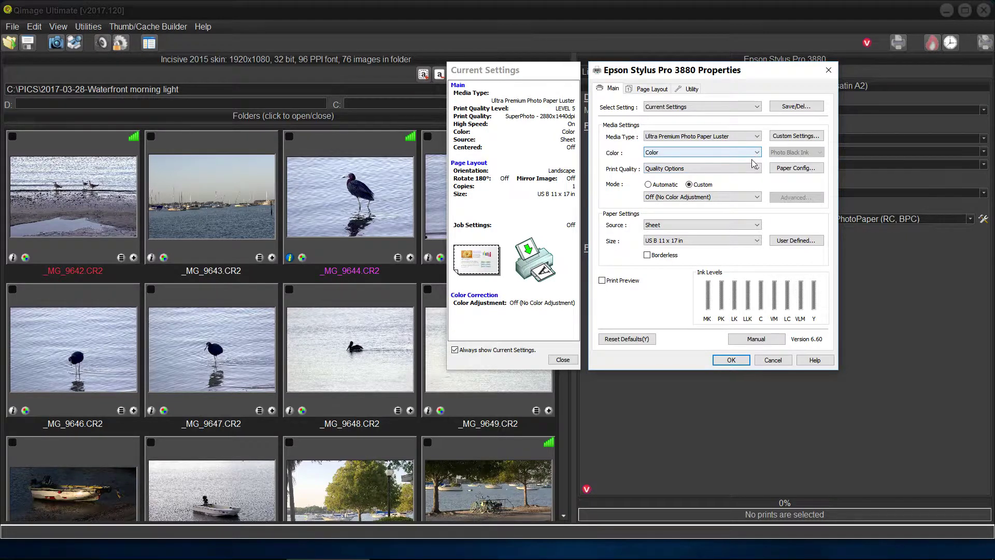
{"action": "left_click", "coordinate": [758, 169]}
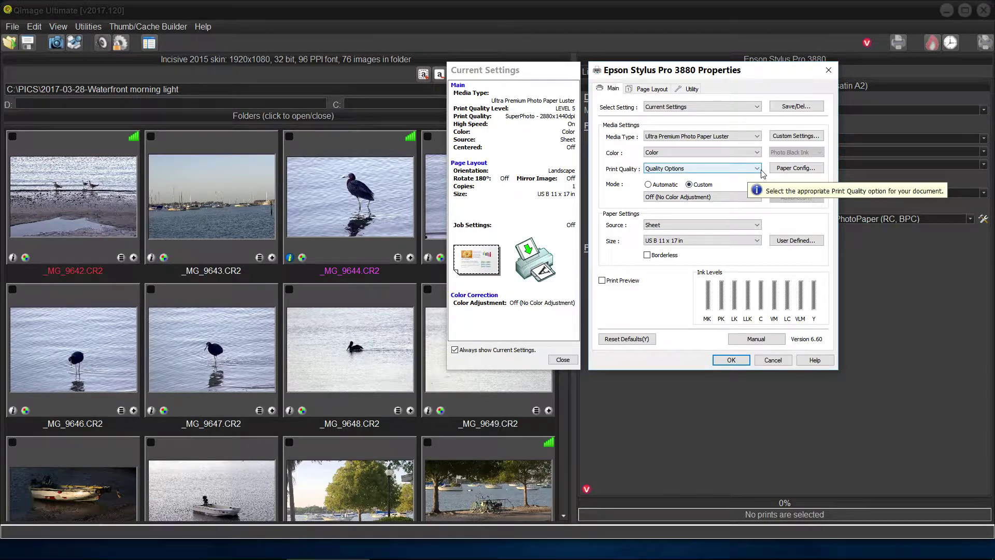
{"action": "left_click", "coordinate": [758, 169]}
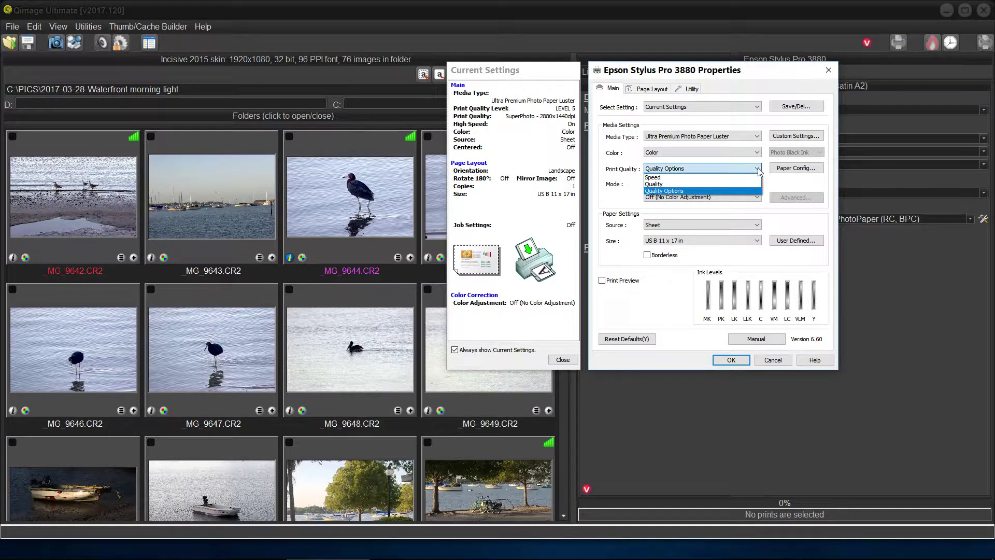
Accept Quality Options at Level 5 SuperPhoto 2880x1440dpi with High Speed and Finest Detail.
{"action": "left_click", "coordinate": [703, 191]}
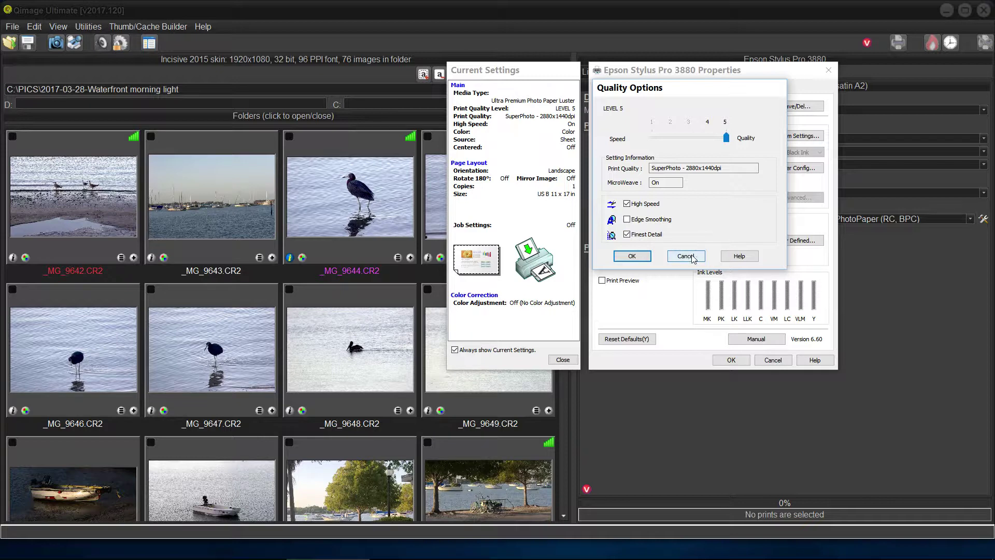
{"action": "left_click", "coordinate": [642, 257]}
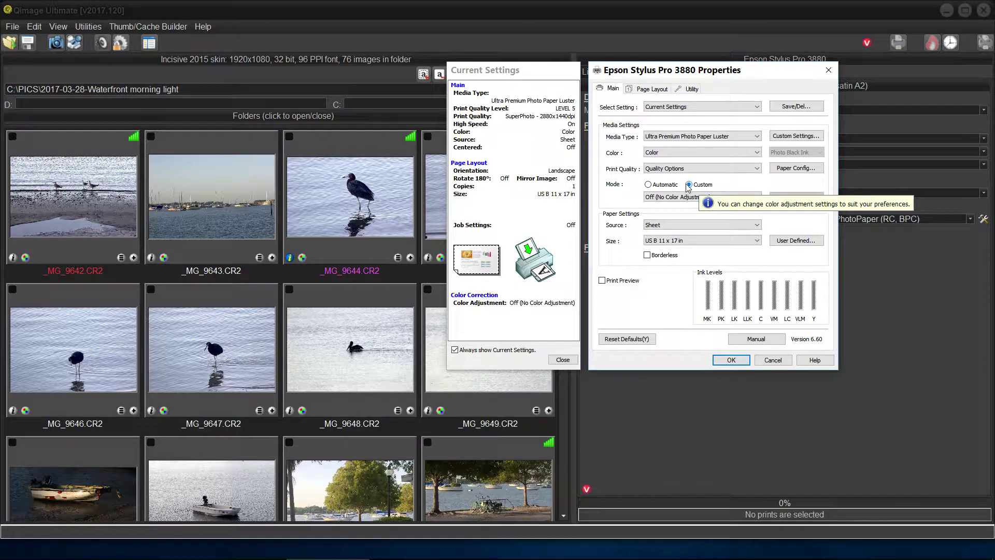
{"action": "left_click", "coordinate": [648, 185]}
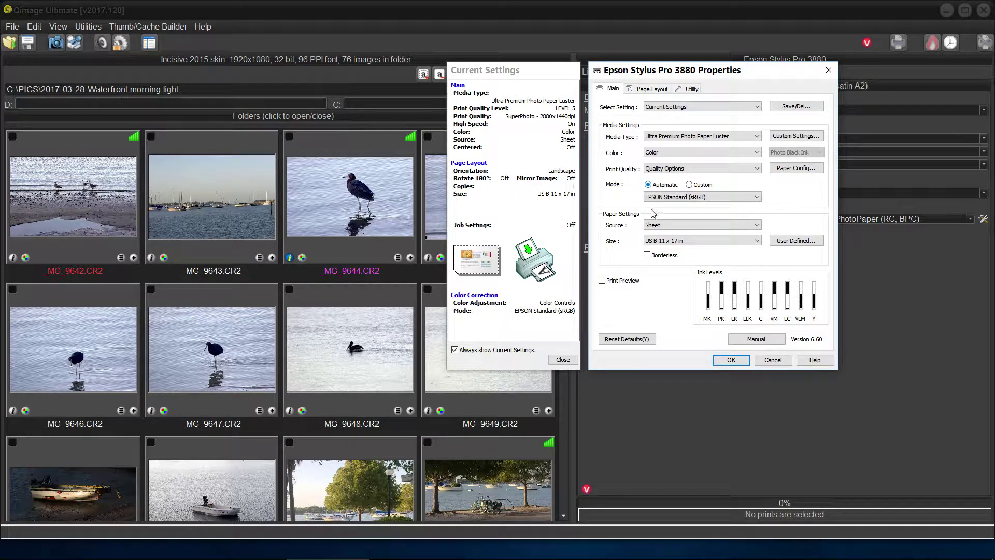
{"action": "left_click", "coordinate": [756, 200]}
{"action": "left_click", "coordinate": [756, 200]}
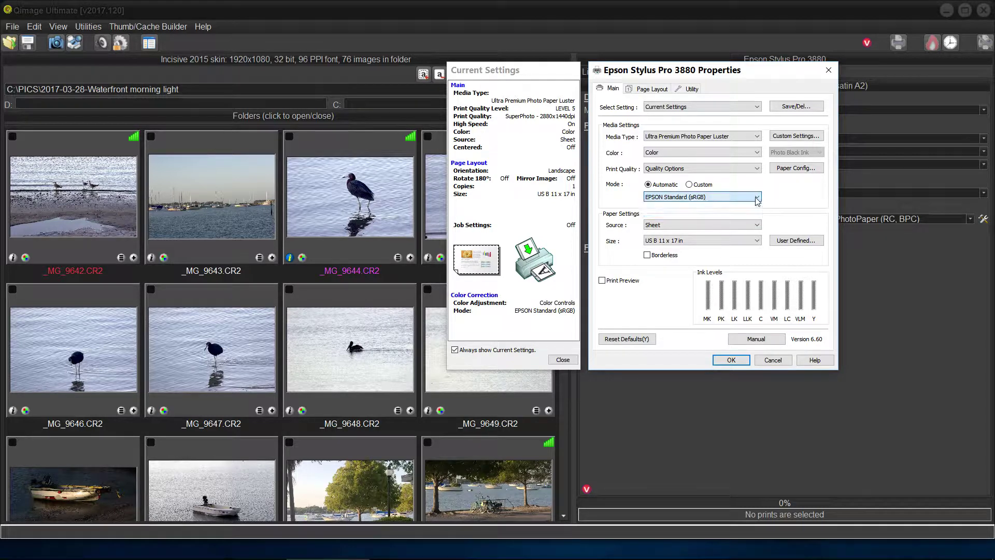
{"action": "left_click", "coordinate": [689, 185]}
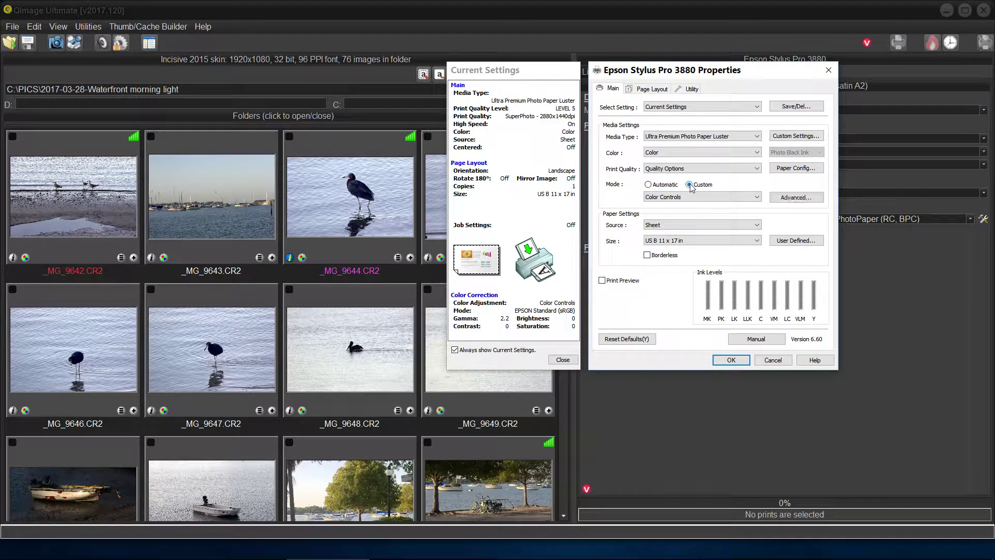
{"action": "left_click", "coordinate": [757, 200]}
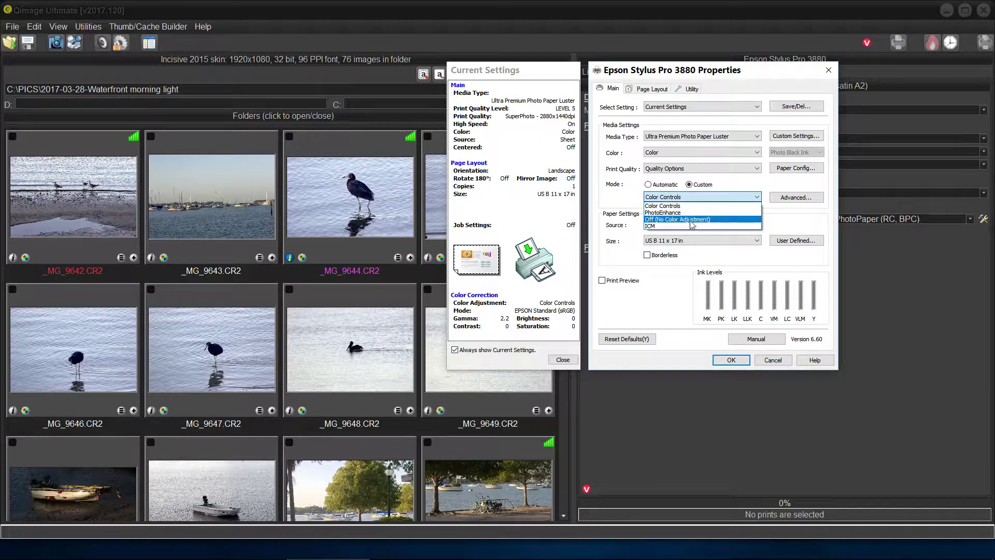
{"action": "left_click", "coordinate": [721, 220]}
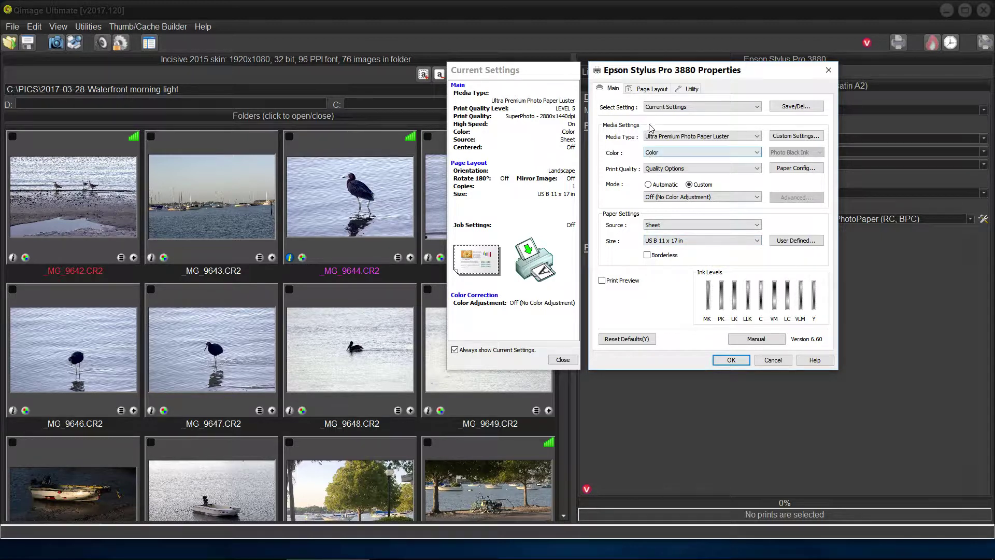
Review the Epson 3880 Page Layout tab and confirm the driver settings.
{"action": "left_click", "coordinate": [651, 89]}
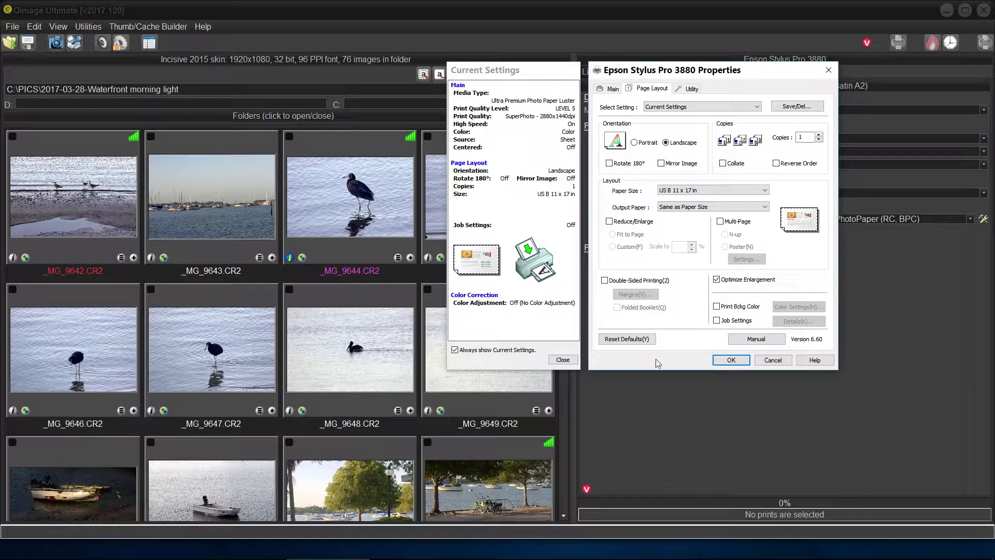
{"action": "left_click", "coordinate": [729, 361]}
{"action": "left_click", "coordinate": [729, 361]}
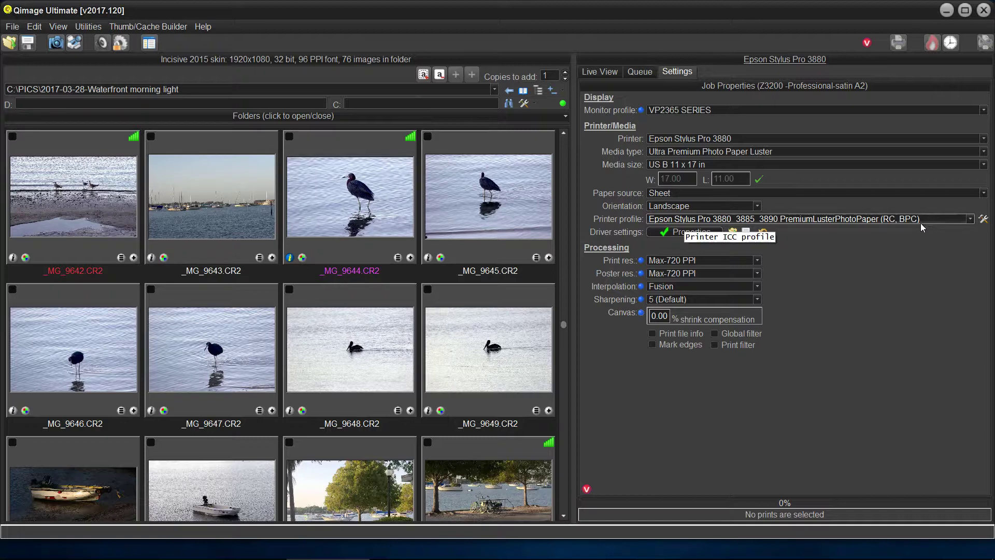
Choose a new printer profile: the Epson 3880 PremiumLusterPhotoPaper ICC profile.
{"action": "left_click", "coordinate": [969, 219]}
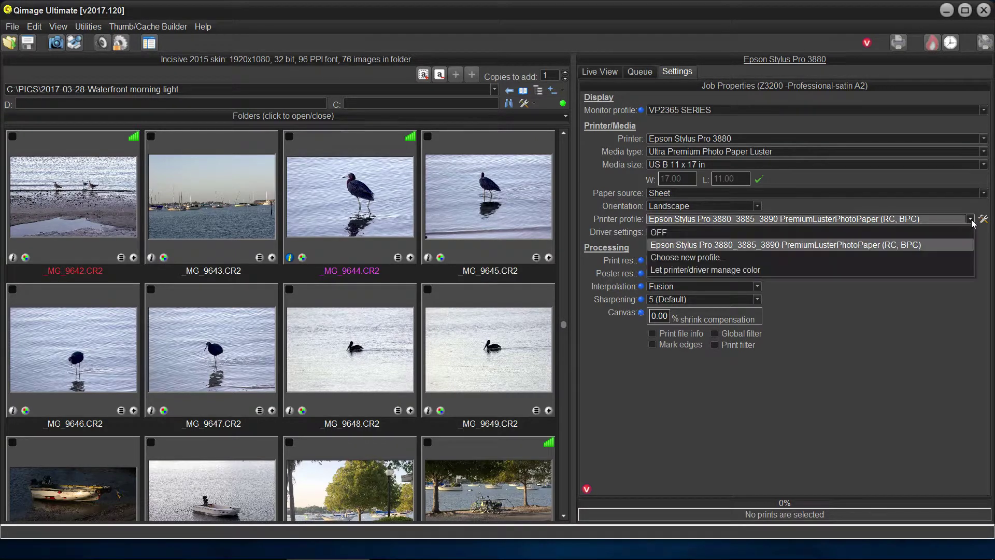
{"action": "left_click", "coordinate": [733, 259]}
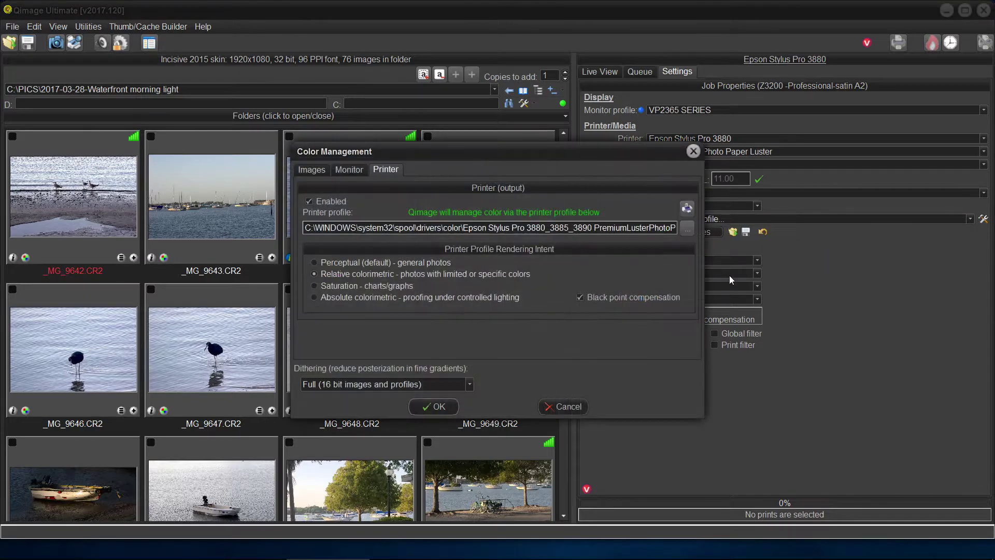
{"action": "left_click", "coordinate": [689, 227]}
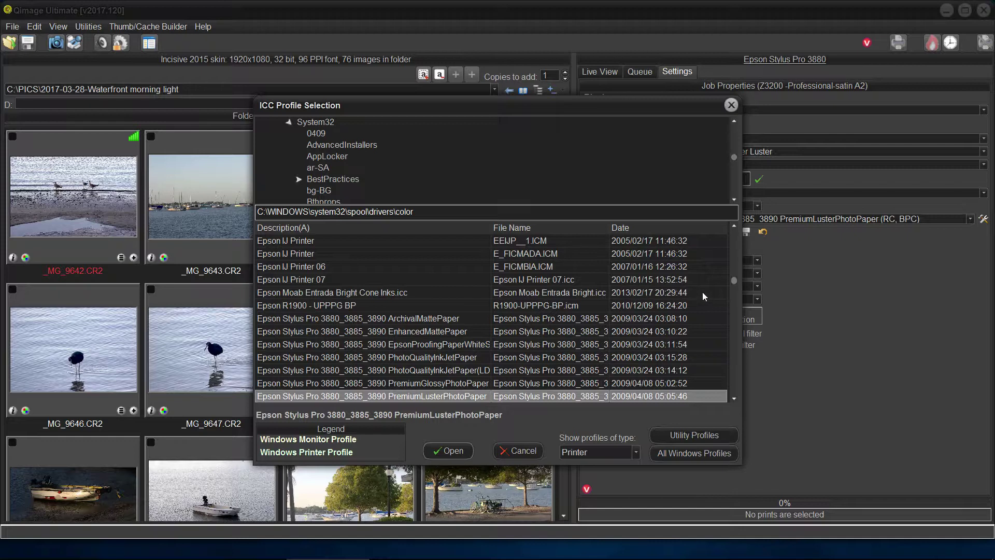
{"action": "left_click", "coordinate": [449, 450]}
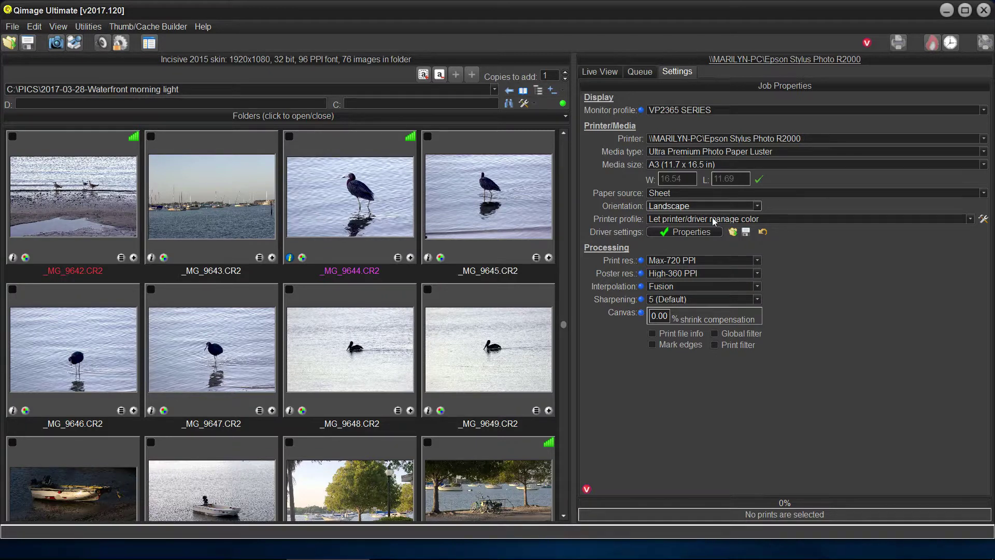
Open the Epson R2000 driver, keep Color, and accept Level 5 SuperPhoto quality with Edge Smoothing.
{"action": "left_click", "coordinate": [705, 231]}
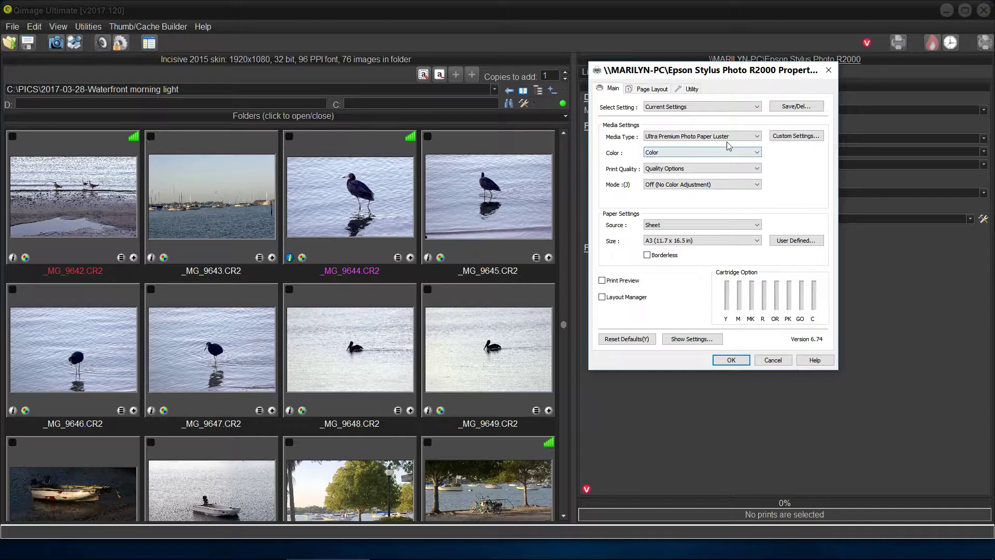
{"action": "left_click", "coordinate": [758, 152]}
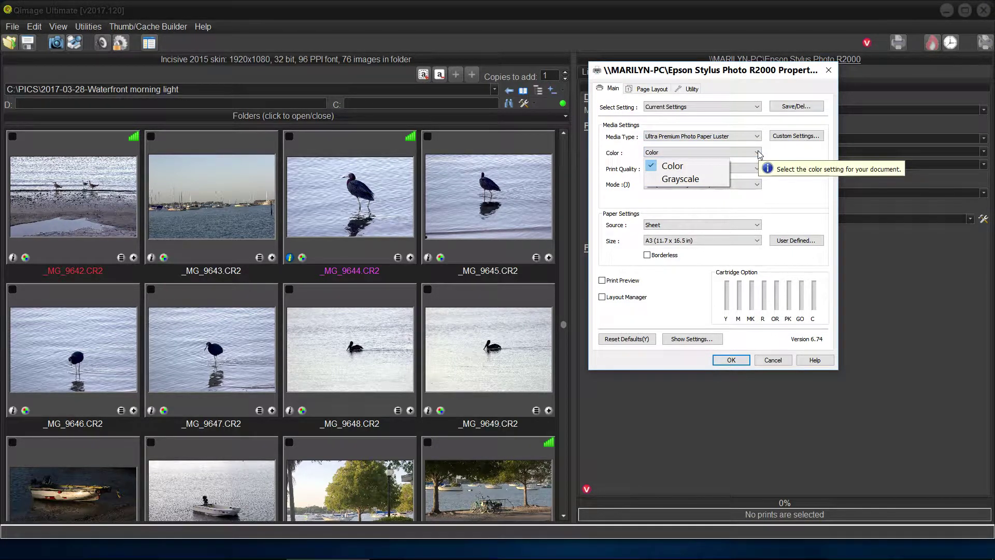
{"action": "left_click", "coordinate": [758, 152]}
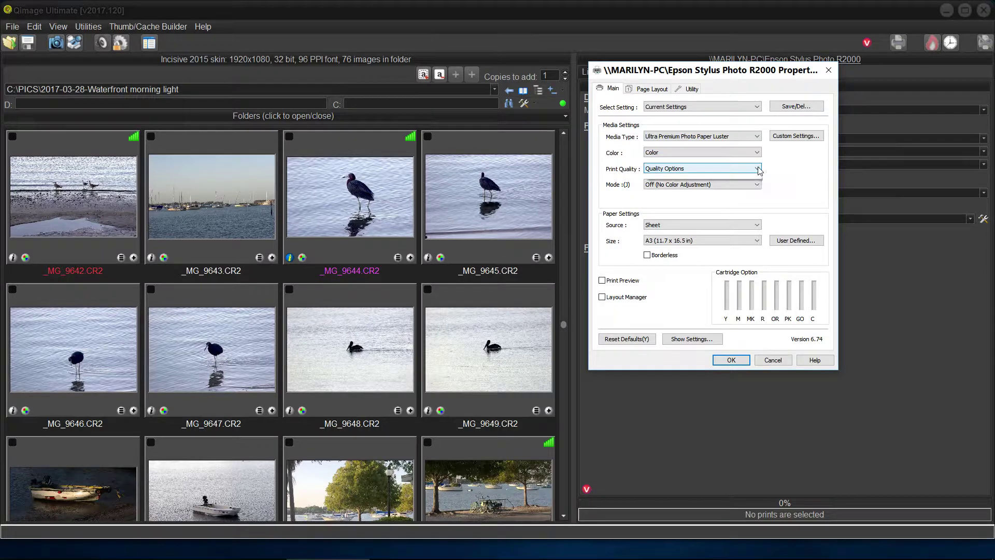
{"action": "left_click", "coordinate": [757, 168]}
{"action": "left_click", "coordinate": [707, 192]}
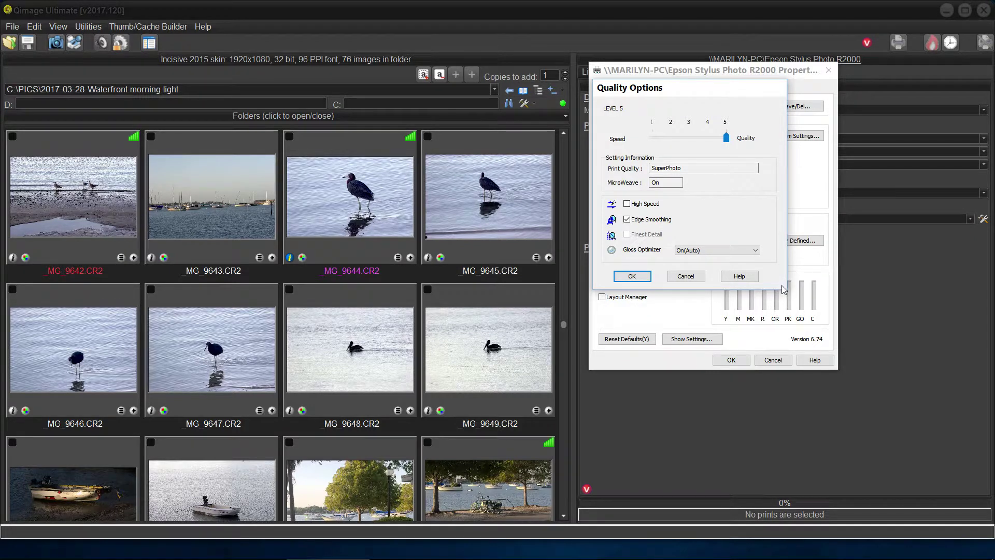
{"action": "left_click", "coordinate": [632, 276]}
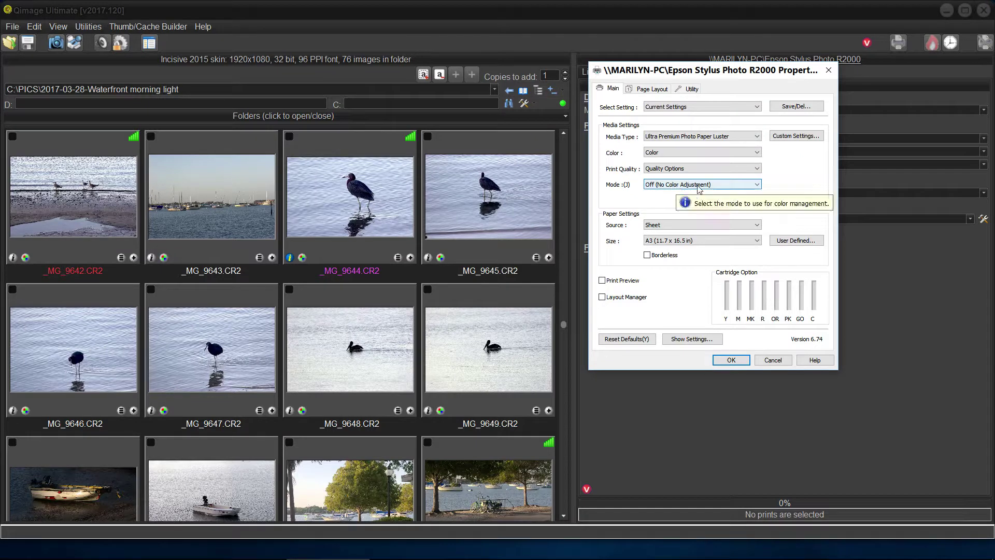
Keep R2000 color adjustment off and review the A3 landscape page layout.
{"action": "left_click", "coordinate": [755, 187]}
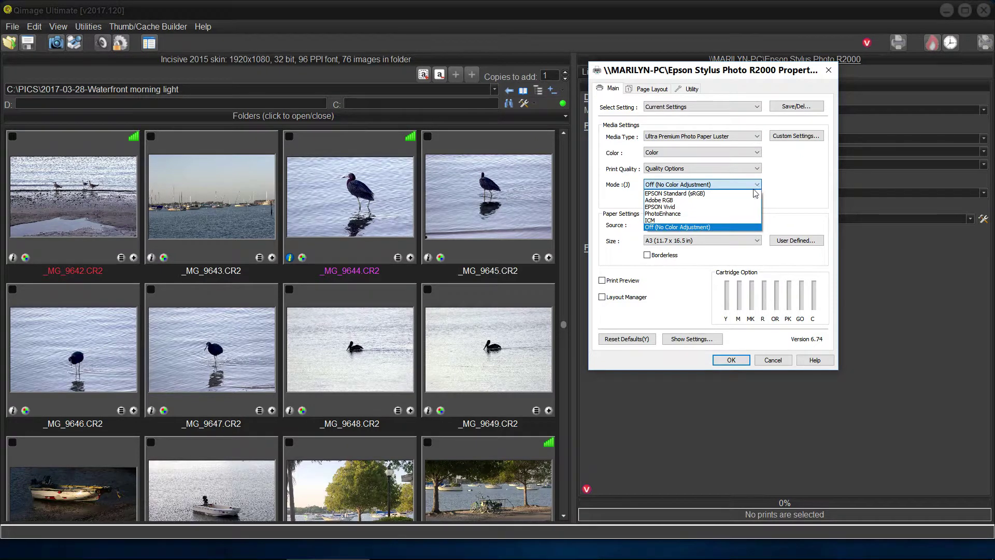
{"action": "left_click", "coordinate": [709, 228]}
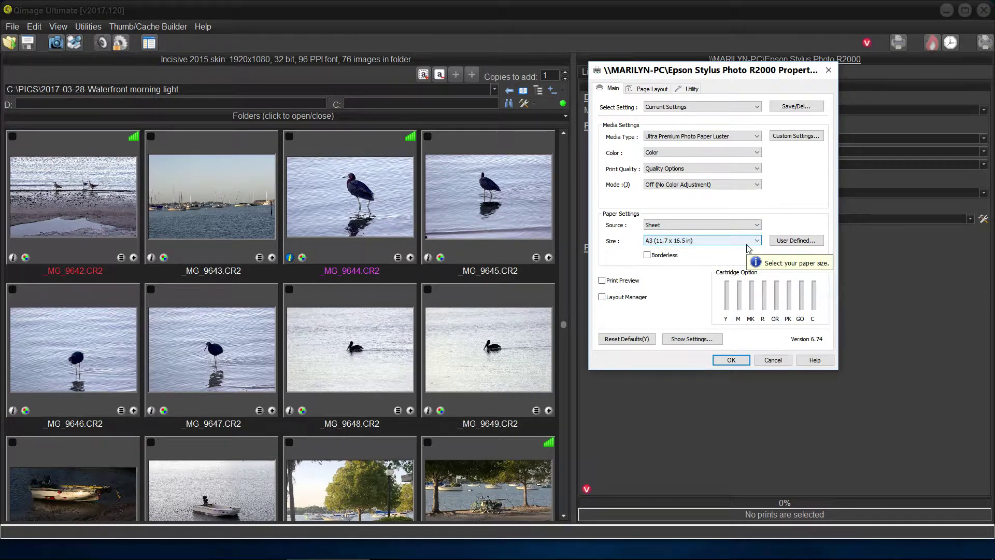
{"action": "left_click", "coordinate": [663, 91]}
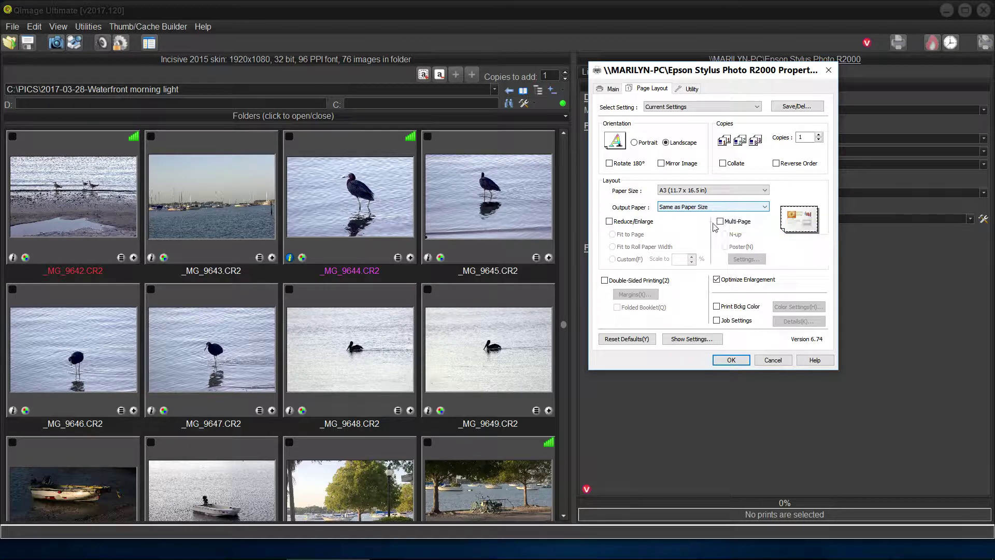
Confirm the Epson driver settings so the HP Designjet Z3200 job settings appear.
{"action": "left_click", "coordinate": [730, 359]}
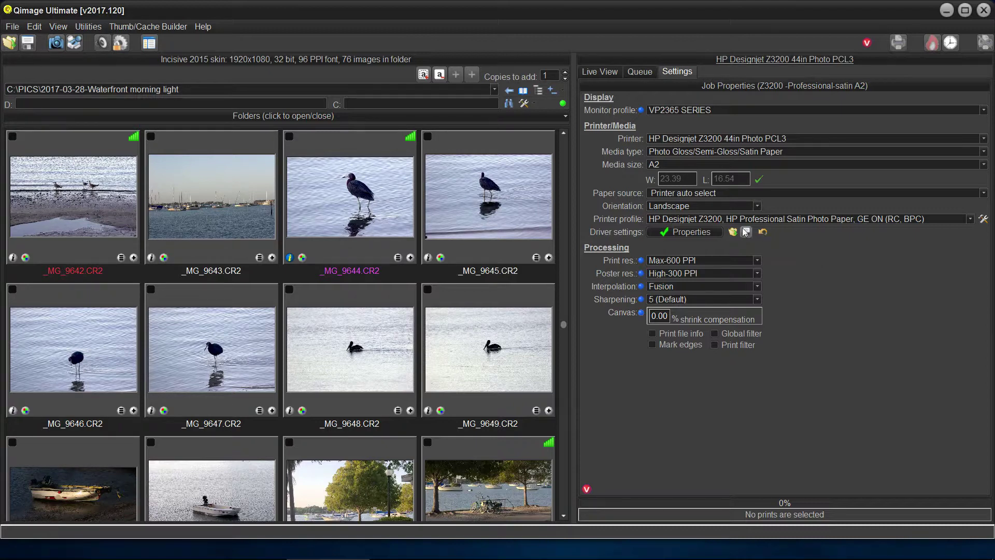
Open the HP Z3200 driver properties and keep the Photo printing shortcut after trying 8x10.
{"action": "left_click", "coordinate": [680, 235]}
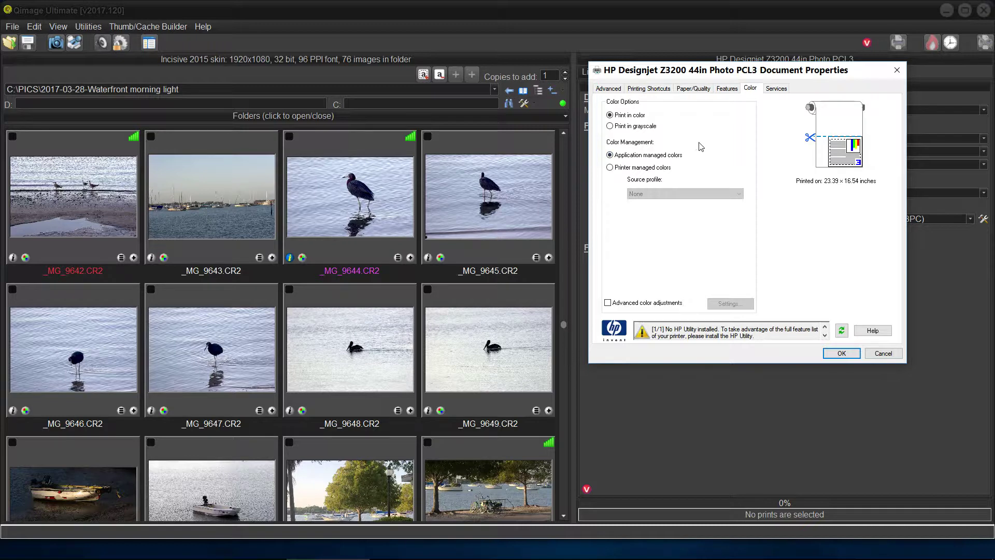
{"action": "left_click", "coordinate": [639, 89]}
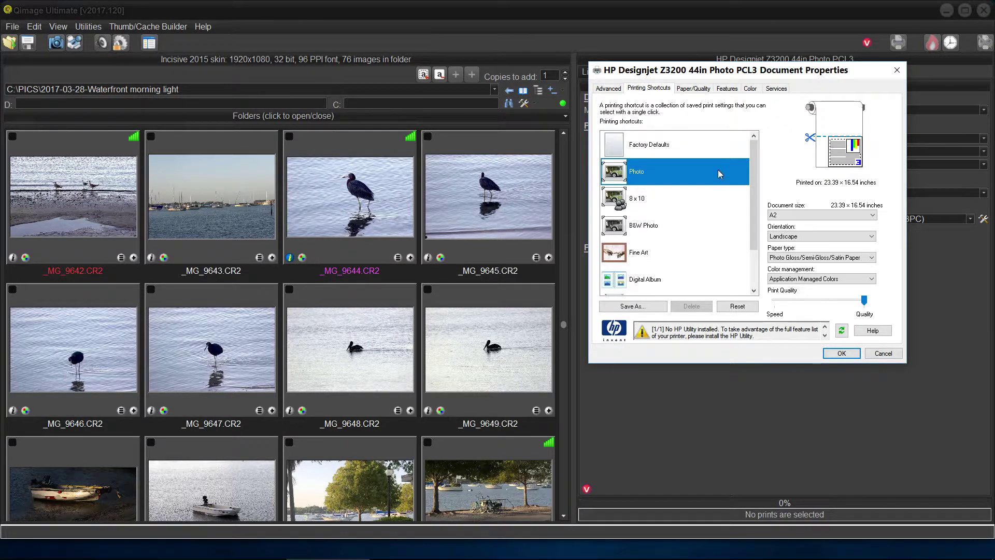
{"action": "left_click", "coordinate": [656, 204]}
{"action": "left_click", "coordinate": [660, 168]}
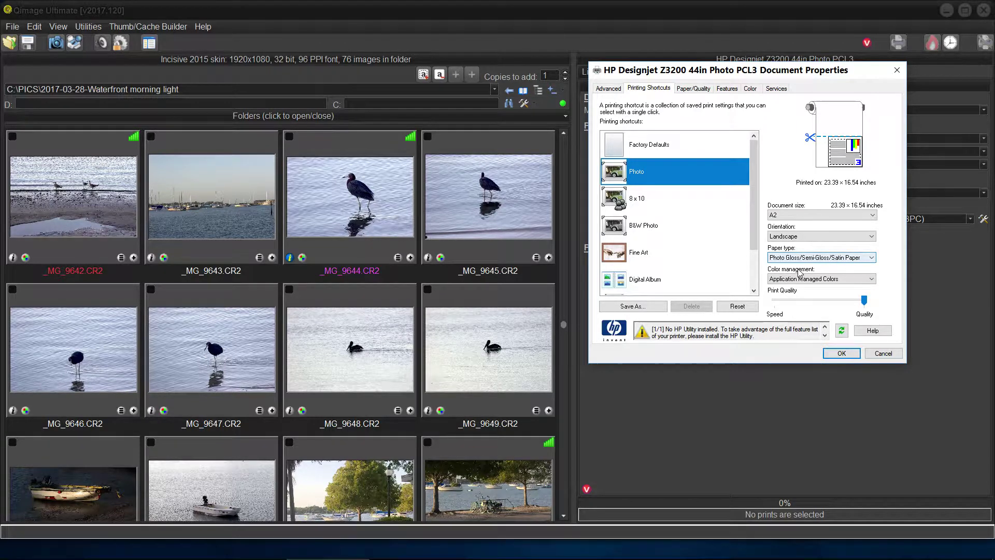
Return colour management from sRGB to Application Managed Colors and view Paper/Quality settings.
{"action": "left_click", "coordinate": [872, 279]}
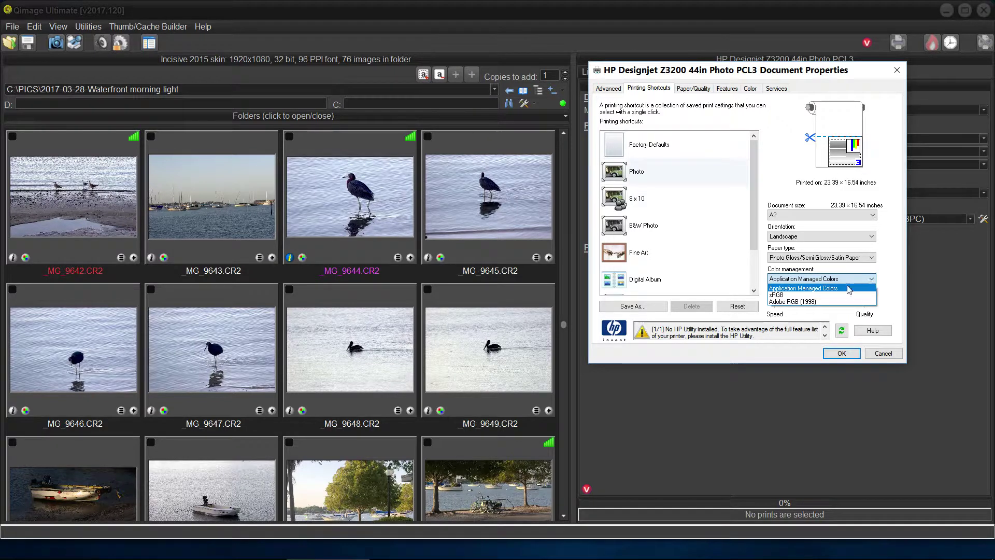
{"action": "left_click", "coordinate": [801, 296]}
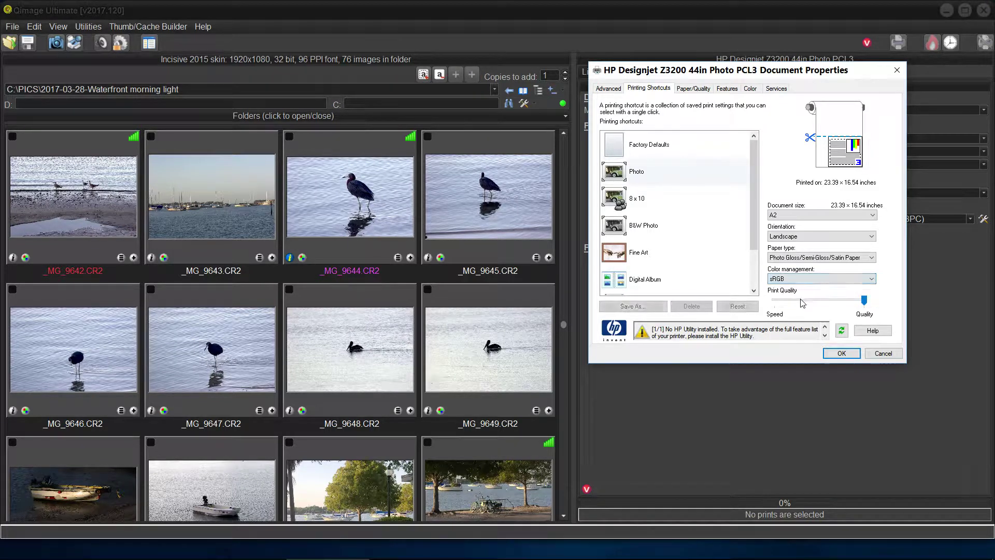
{"action": "left_click", "coordinate": [871, 280]}
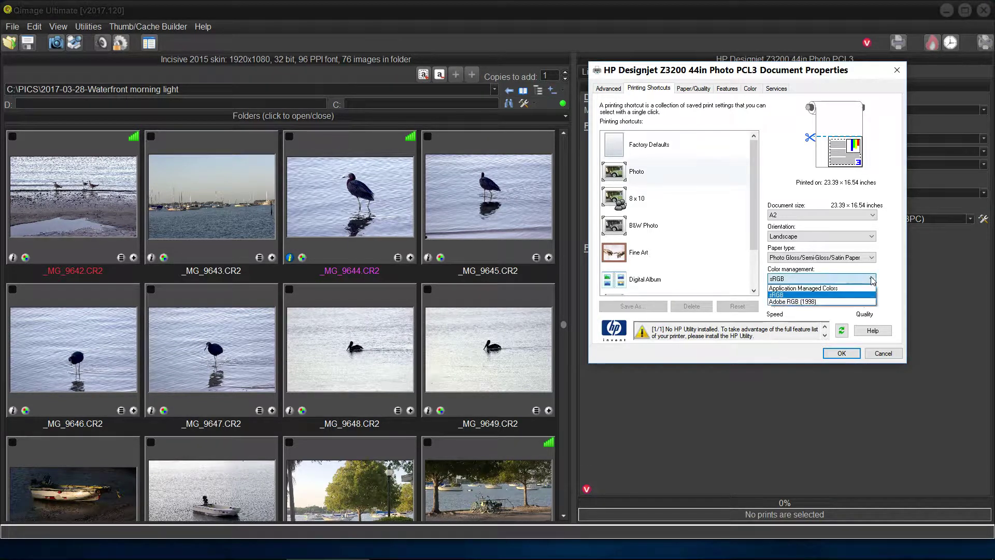
{"action": "left_click", "coordinate": [838, 289]}
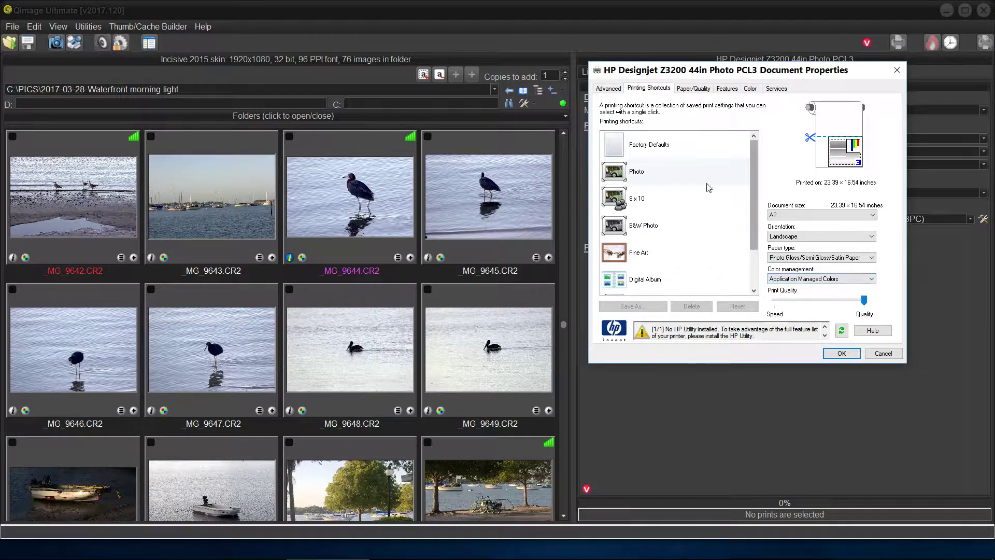
{"action": "left_click", "coordinate": [695, 89]}
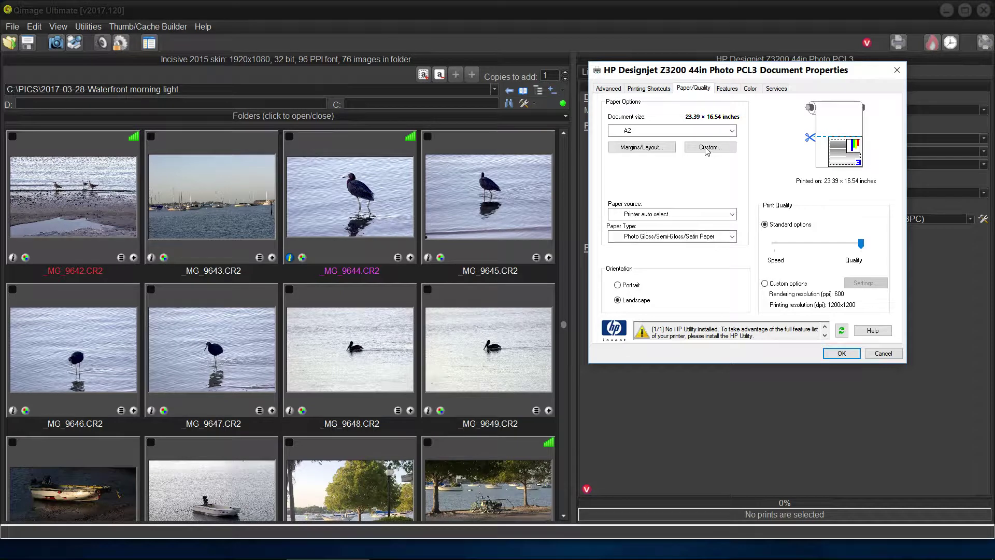
Check actual-size printing on the Features tab, then accept the HP driver settings.
{"action": "left_click", "coordinate": [727, 88]}
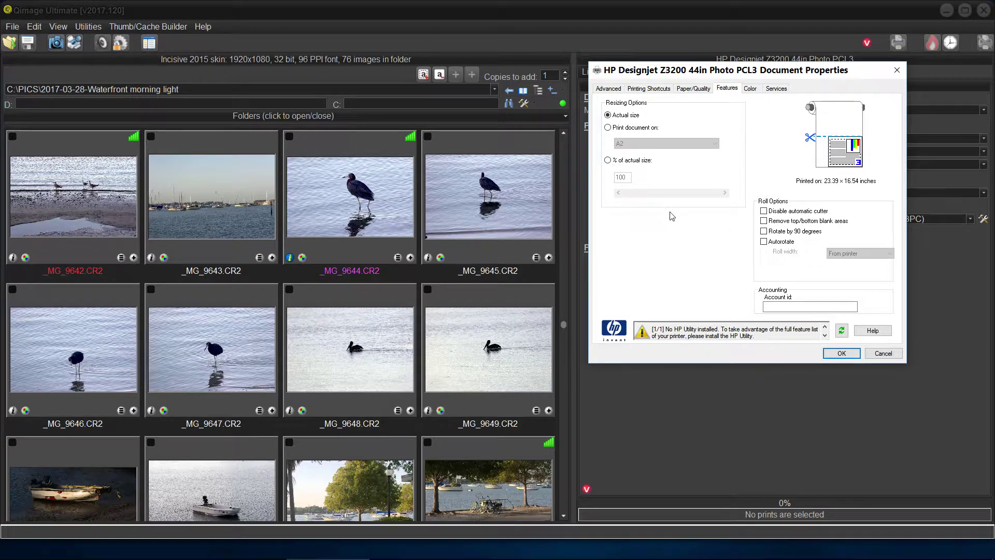
{"action": "left_click", "coordinate": [841, 354]}
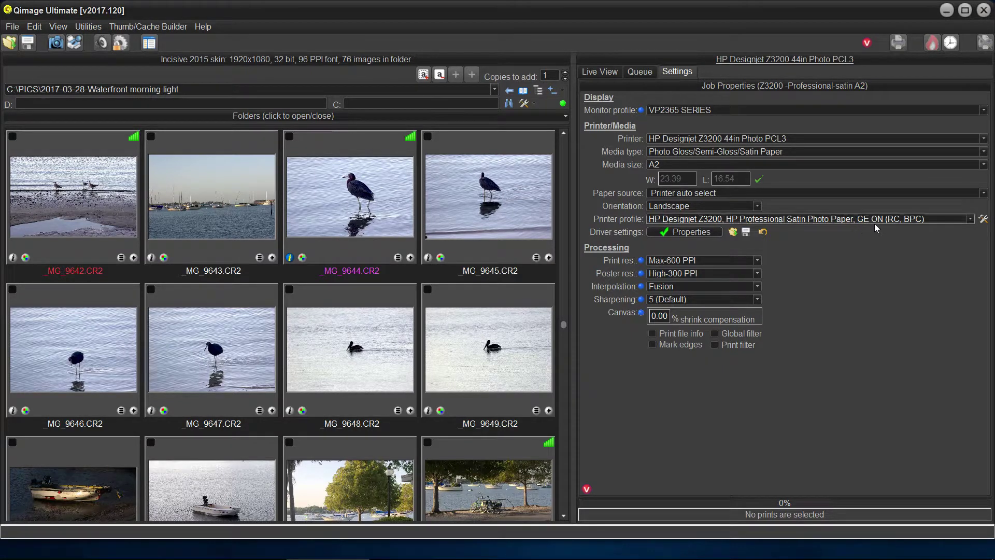
Load the HP Professional Satin Photo Paper GE profile with relative colorimetric intent and BPC.
{"action": "left_click", "coordinate": [969, 219]}
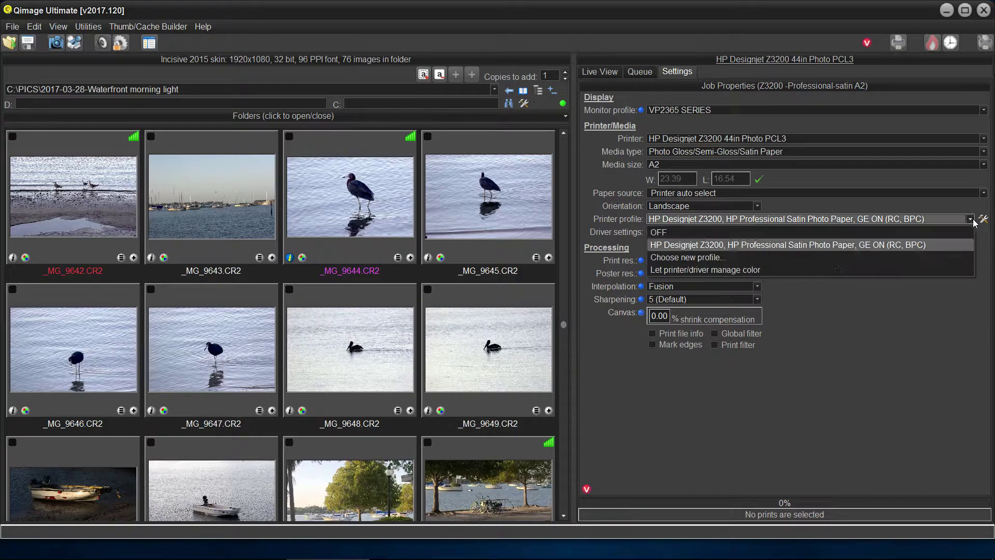
{"action": "left_click", "coordinate": [770, 257]}
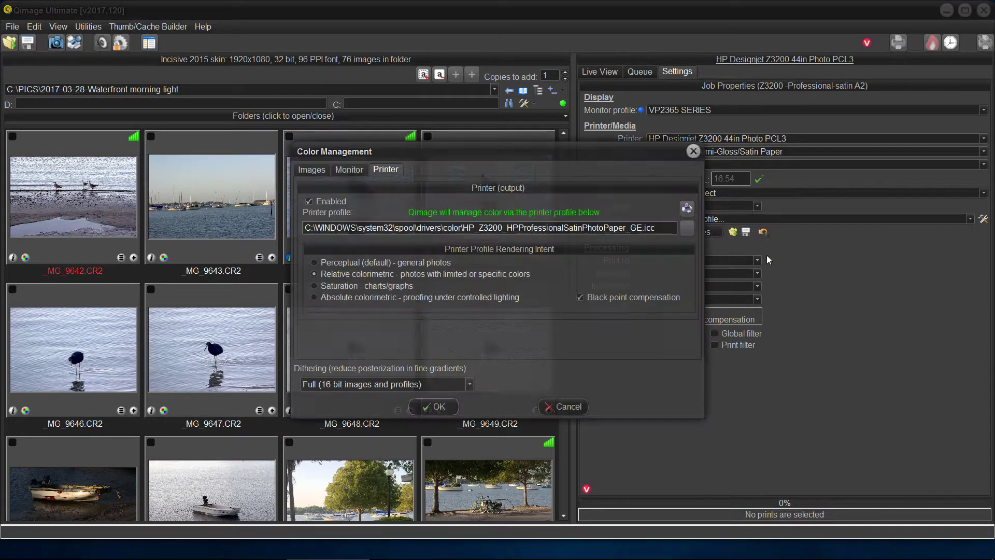
{"action": "left_click", "coordinate": [436, 405]}
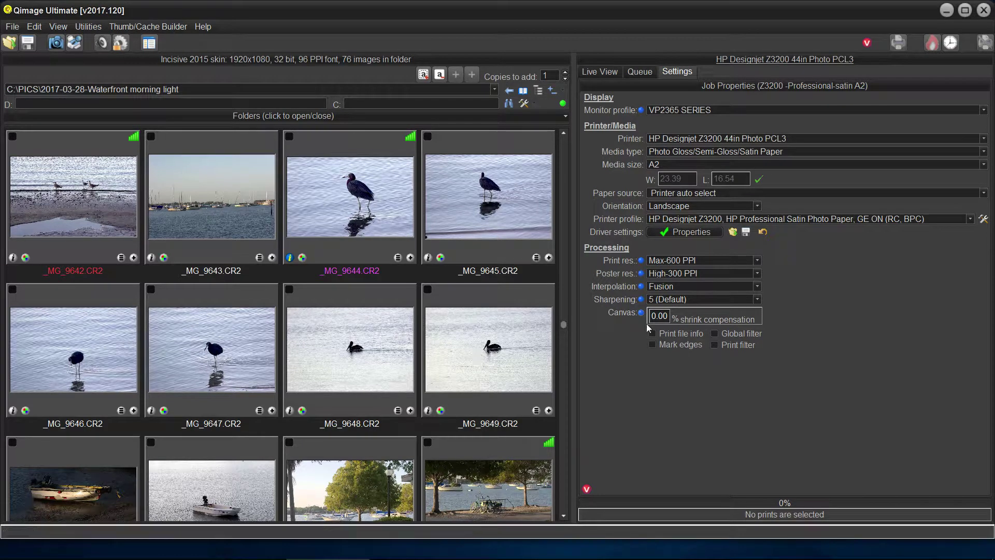
{"action": "left_click", "coordinate": [969, 219]}
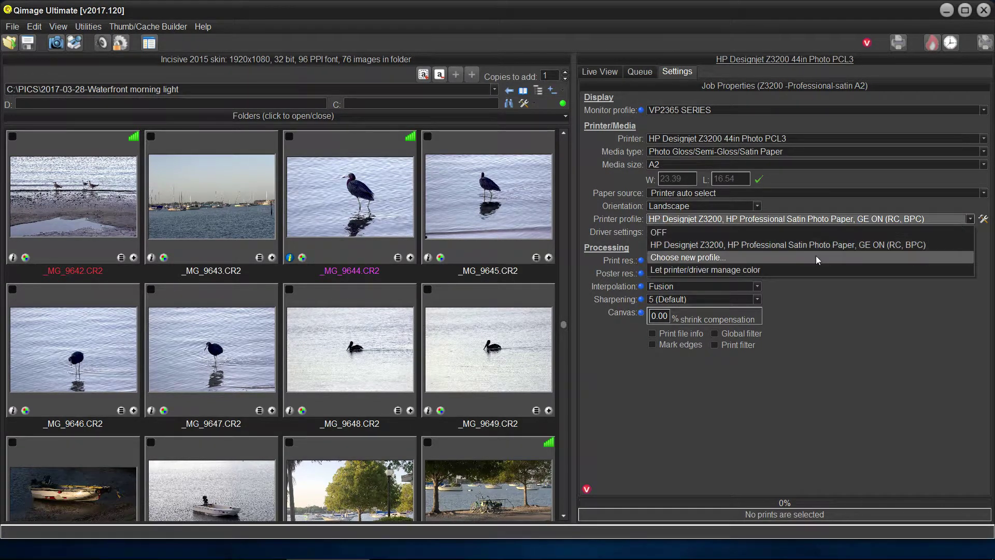
{"action": "left_click", "coordinate": [780, 257]}
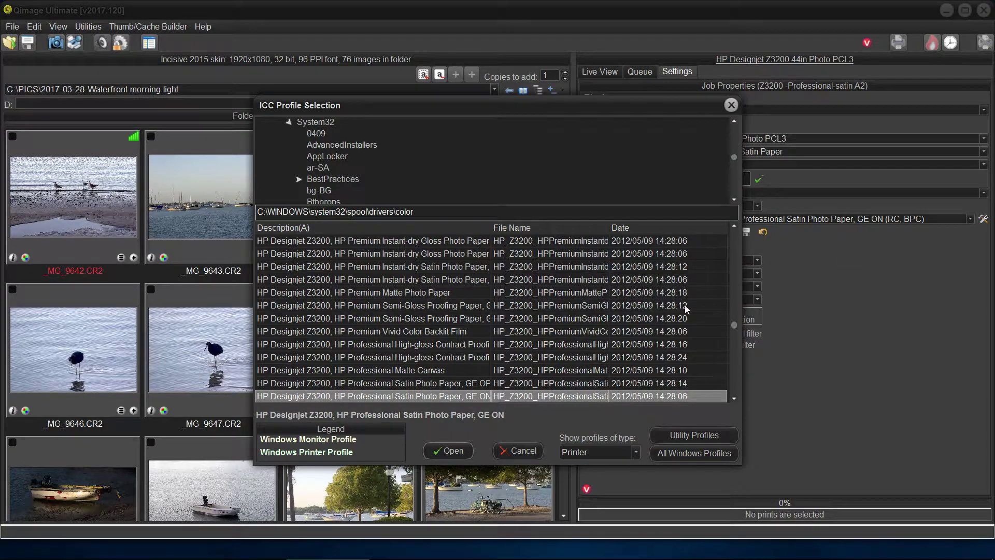
{"action": "left_click", "coordinate": [450, 451]}
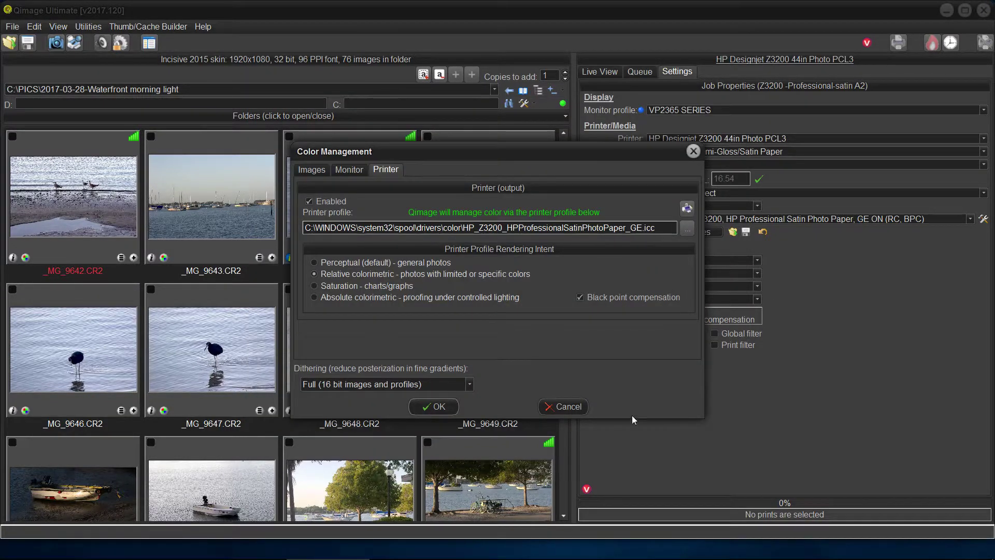
{"action": "left_click", "coordinate": [432, 407]}
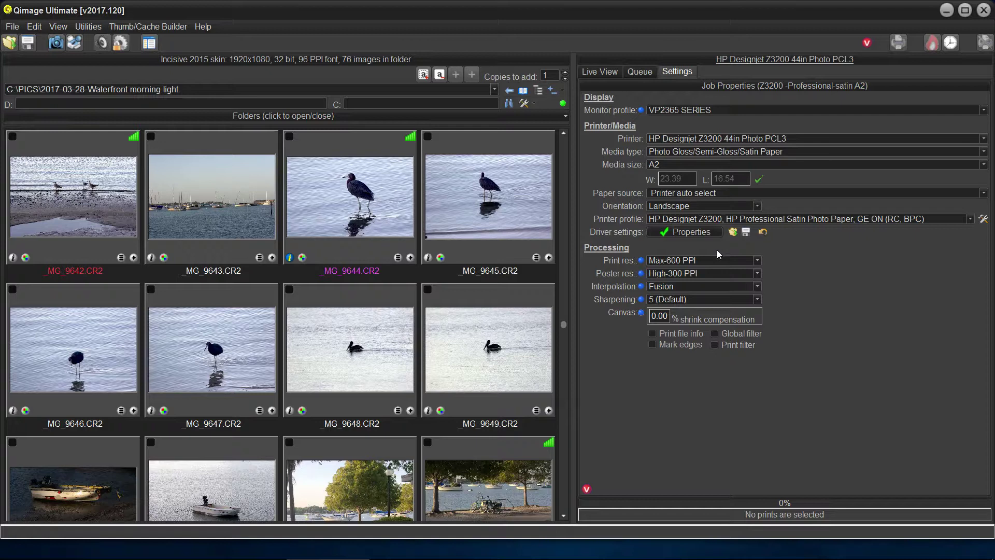
Save the current printer setup over the existing Z3200 -Professional-satin A2.prt file.
{"action": "left_click", "coordinate": [746, 232]}
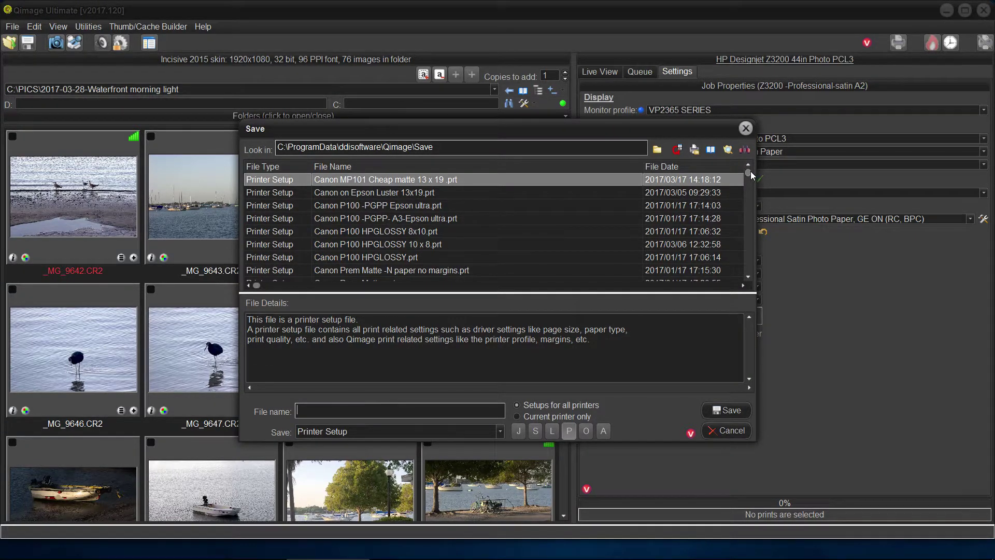
{"action": "left_click_drag", "start_coordinate": [750, 173], "coordinate": [753, 200]}
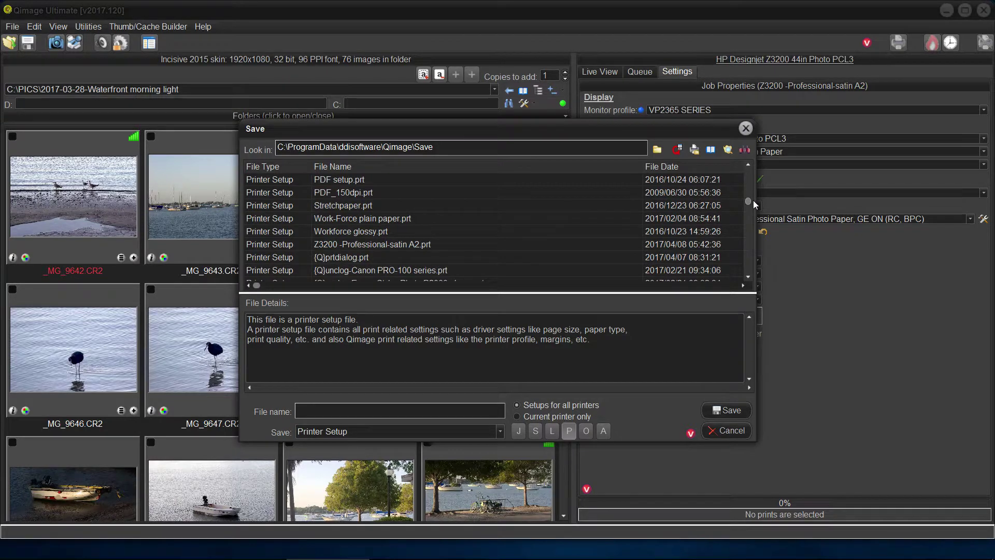
{"action": "left_click", "coordinate": [402, 244]}
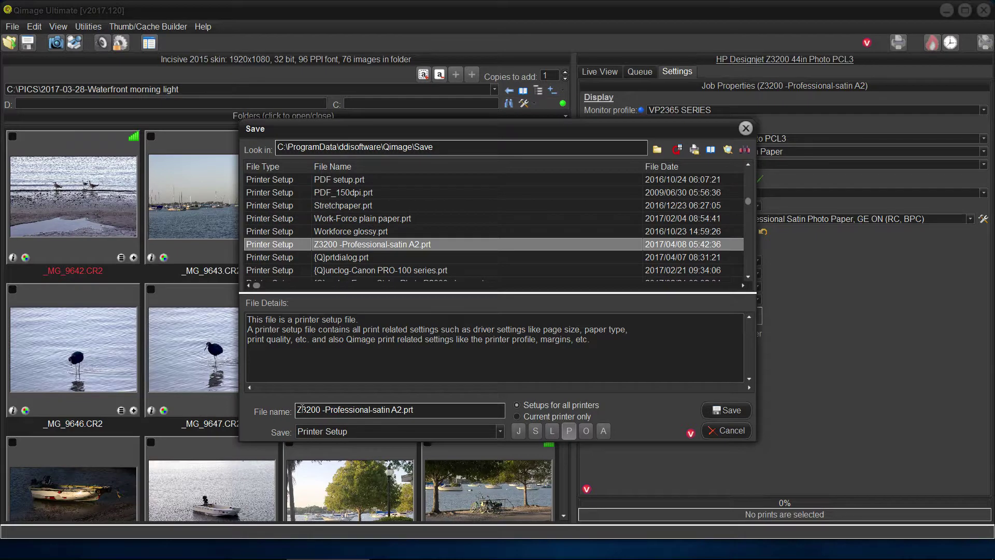
{"action": "left_click", "coordinate": [731, 412]}
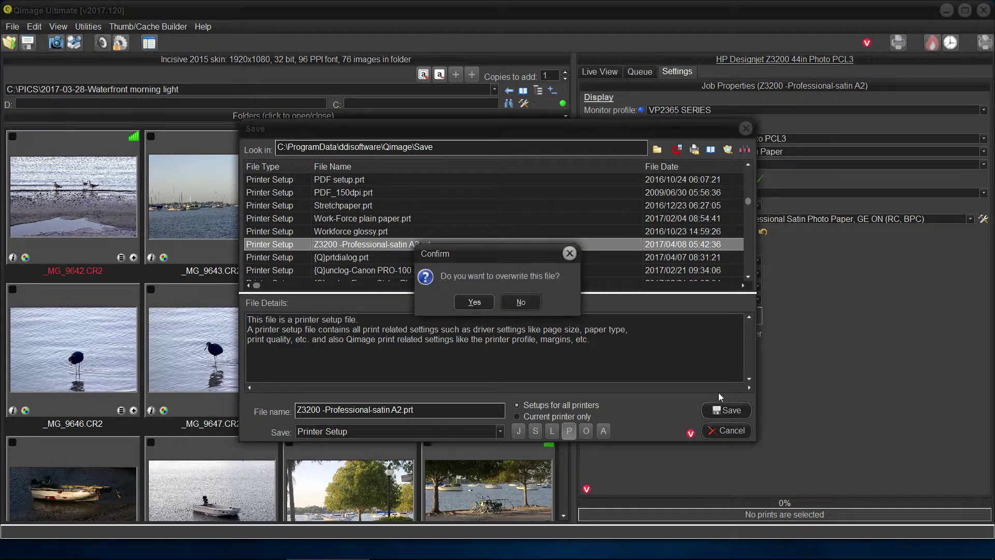
{"action": "left_click", "coordinate": [483, 302]}
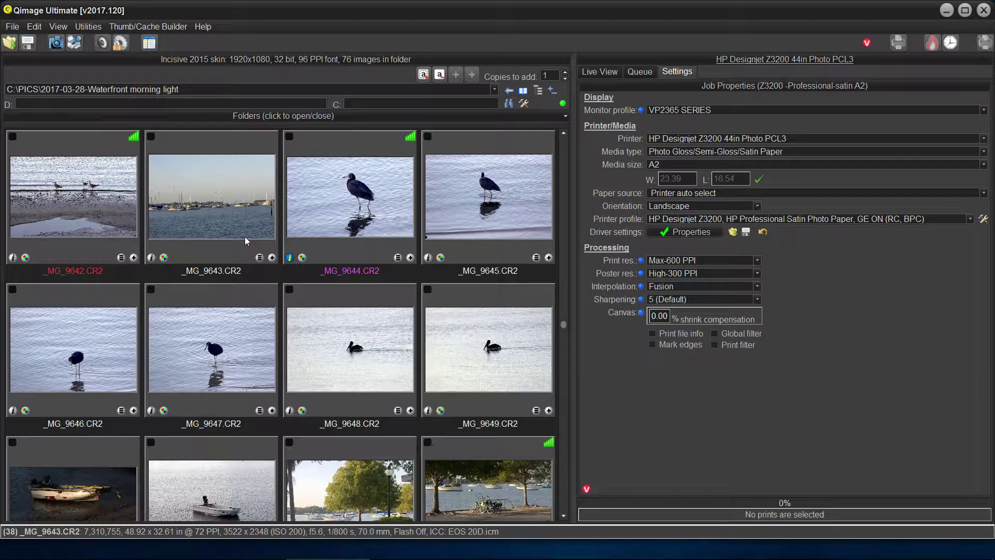
Restart the Qimage session, then recall the Z3200 -Professional-satin A2.prt printer setup.
{"action": "left_click", "coordinate": [10, 29]}
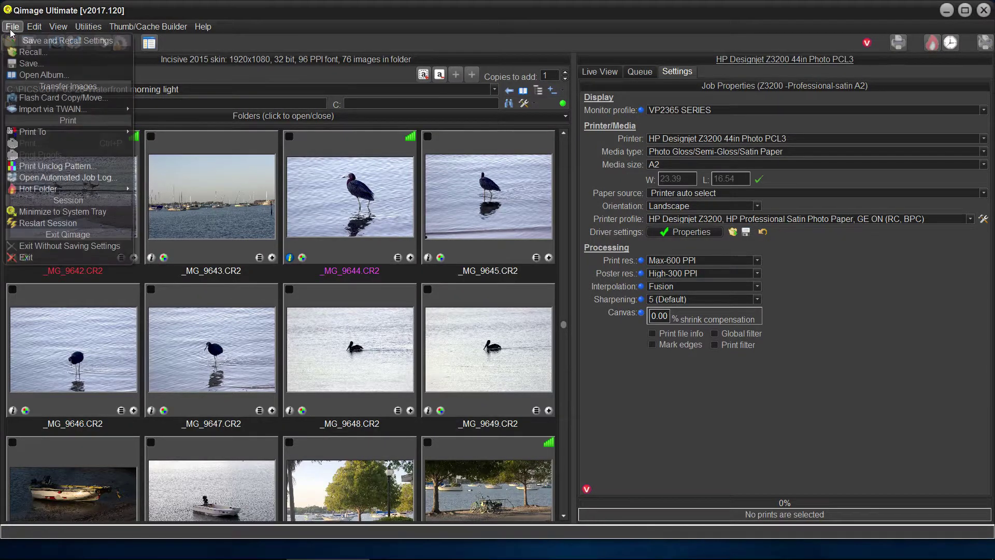
{"action": "left_click", "coordinate": [38, 224]}
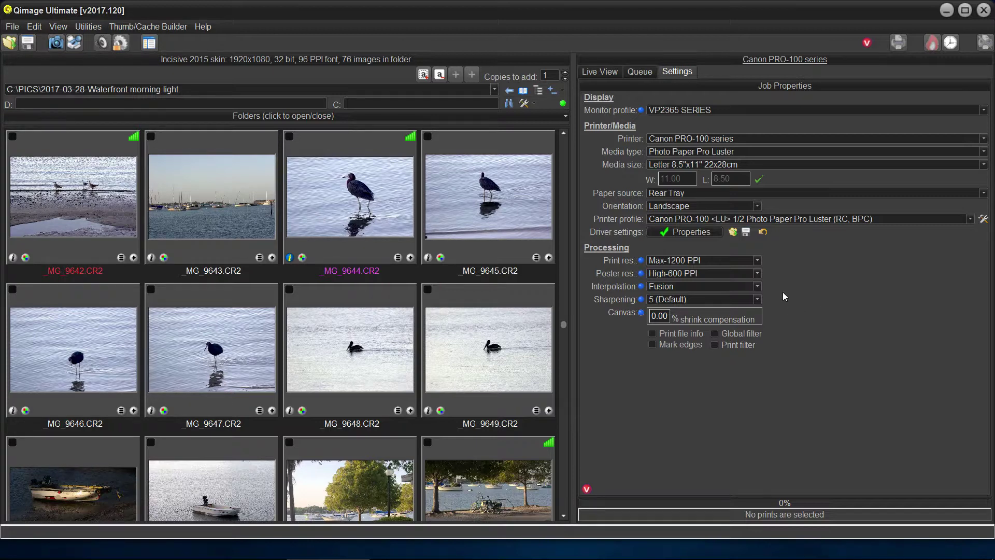
{"action": "left_click", "coordinate": [733, 233]}
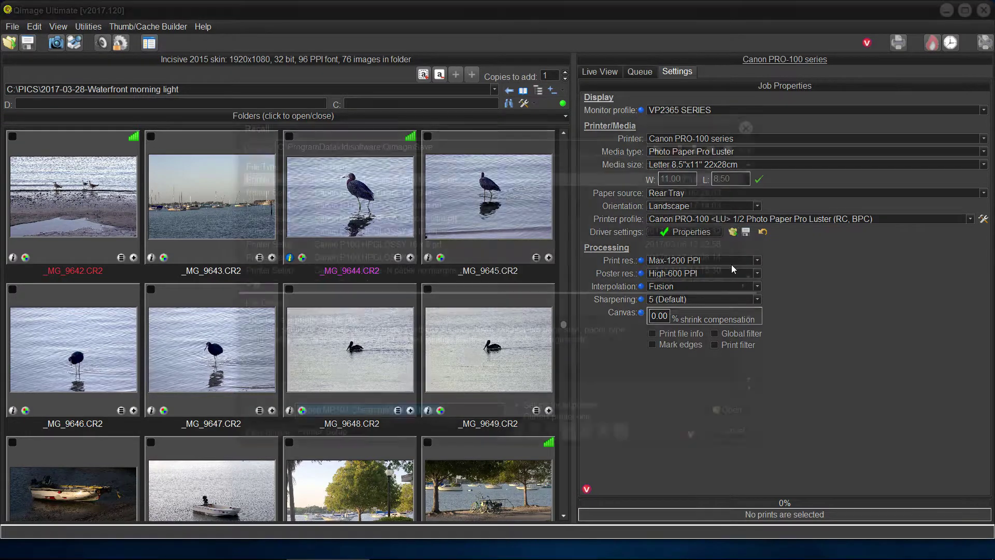
{"action": "key", "text": "Down"}
{"action": "key", "text": "Down"}
{"action": "key", "text": "Down"}
{"action": "key", "text": "Down"}
{"action": "key", "text": "Down"}
{"action": "key", "text": "Down"}
{"action": "key", "text": "Down"}
{"action": "key", "text": "Down"}
{"action": "key", "text": "Down"}
{"action": "key", "text": "Down"}
{"action": "key", "text": "Down"}
{"action": "key", "text": "Down"}
{"action": "key", "text": "Down"}
{"action": "key", "text": "Down"}
{"action": "key", "text": "Down"}
{"action": "key", "text": "Down"}
{"action": "key", "text": "Down"}
{"action": "key", "text": "Down"}
{"action": "key", "text": "Down"}
{"action": "key", "text": "Down"}
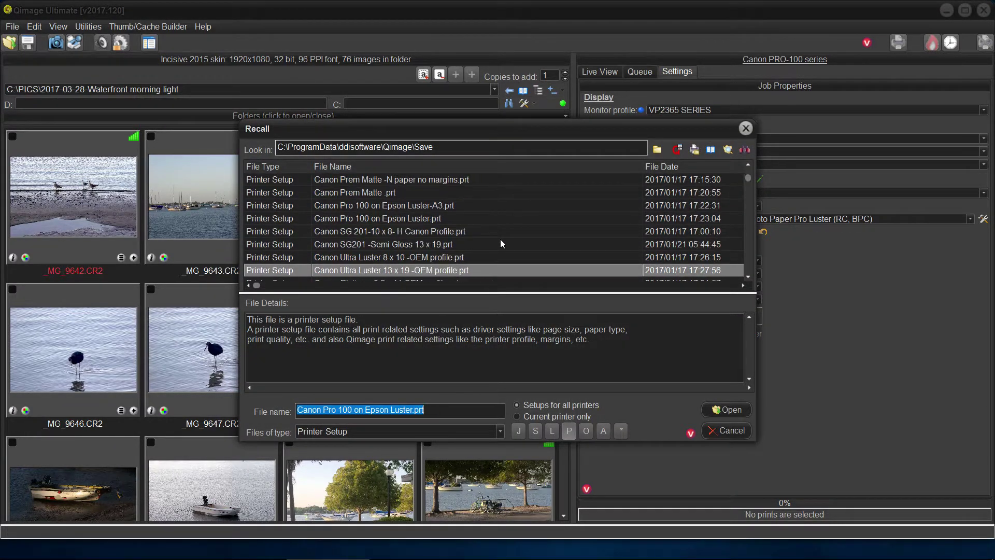
{"action": "key", "text": "Down"}
{"action": "key", "text": "Down"}
{"action": "key", "text": "Down"}
{"action": "key", "text": "Down"}
{"action": "key", "text": "Down"}
{"action": "key", "text": "Down"}
{"action": "key", "text": "Down"}
{"action": "key", "text": "Down"}
{"action": "key", "text": "Down"}
{"action": "key", "text": "Down"}
{"action": "key", "text": "Down"}
{"action": "key", "text": "Down"}
{"action": "key", "text": "Down"}
{"action": "key", "text": "Down"}
{"action": "key", "text": "Down"}
{"action": "key", "text": "Down"}
{"action": "key", "text": "Down"}
{"action": "key", "text": "Down"}
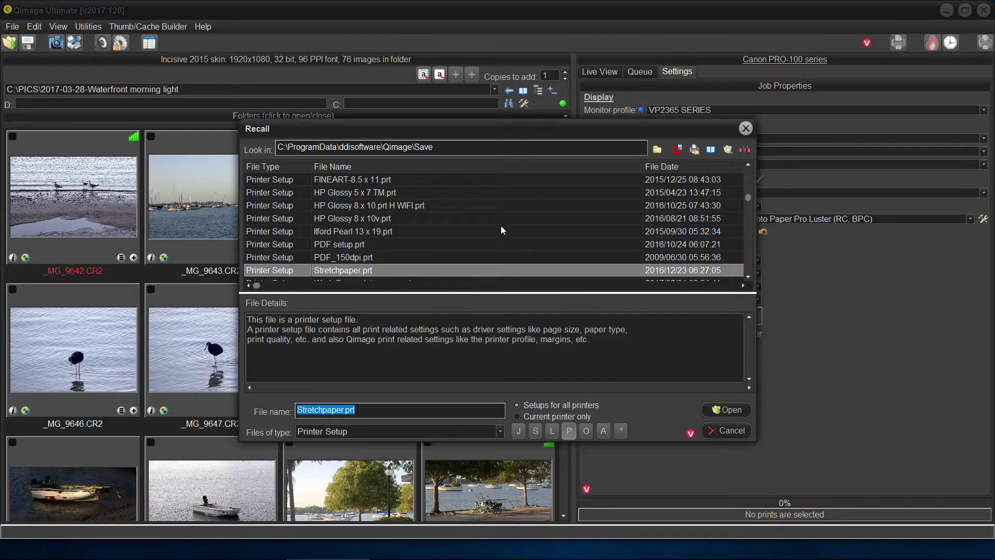
{"action": "key", "text": "Down"}
{"action": "key", "text": "Down"}
{"action": "key", "text": "Down"}
{"action": "key", "text": "Down"}
{"action": "key", "text": "Down"}
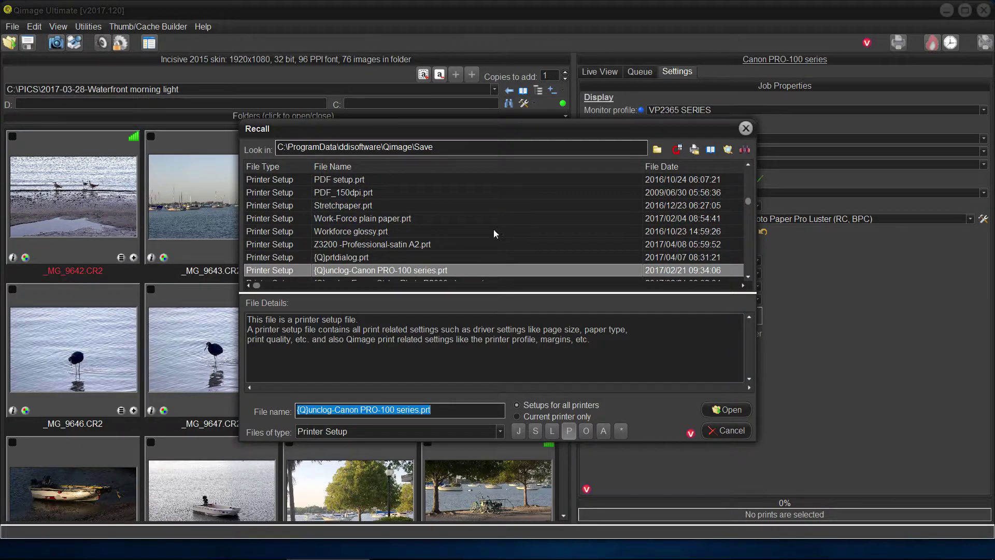
{"action": "left_click", "coordinate": [399, 244]}
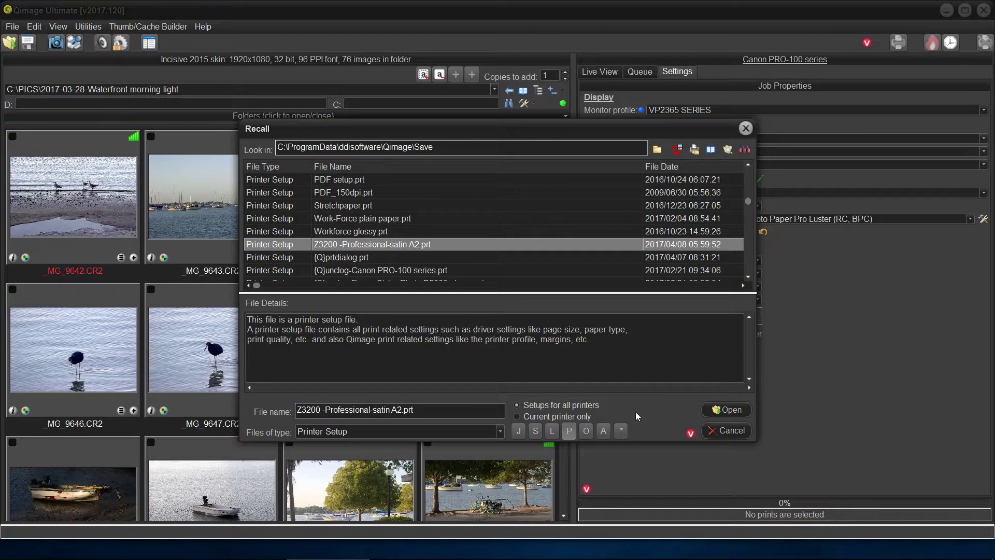
{"action": "left_click", "coordinate": [744, 412]}
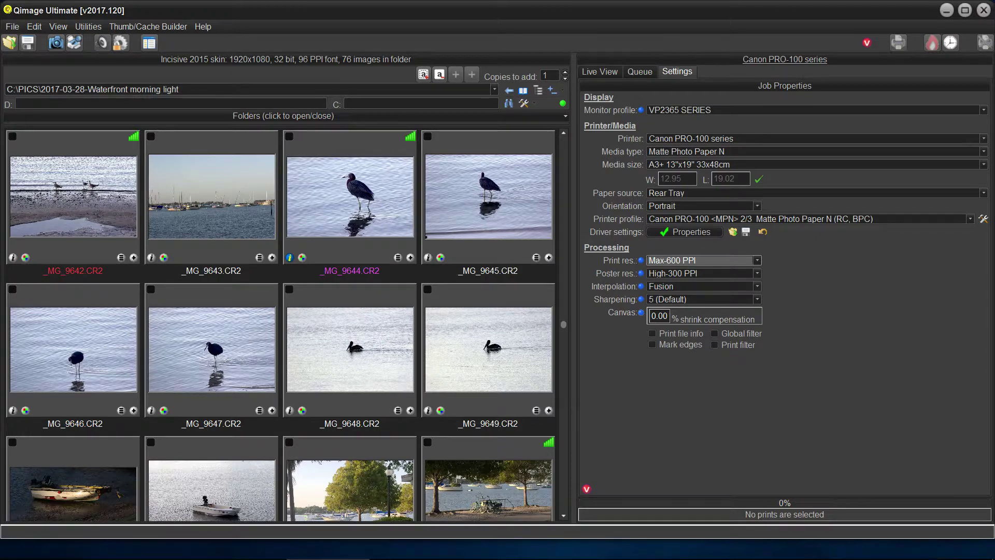
Bring up the Canon PRO-100 driver properties for the recalled job.
{"action": "mouse_move", "coordinate": [928, 554]}
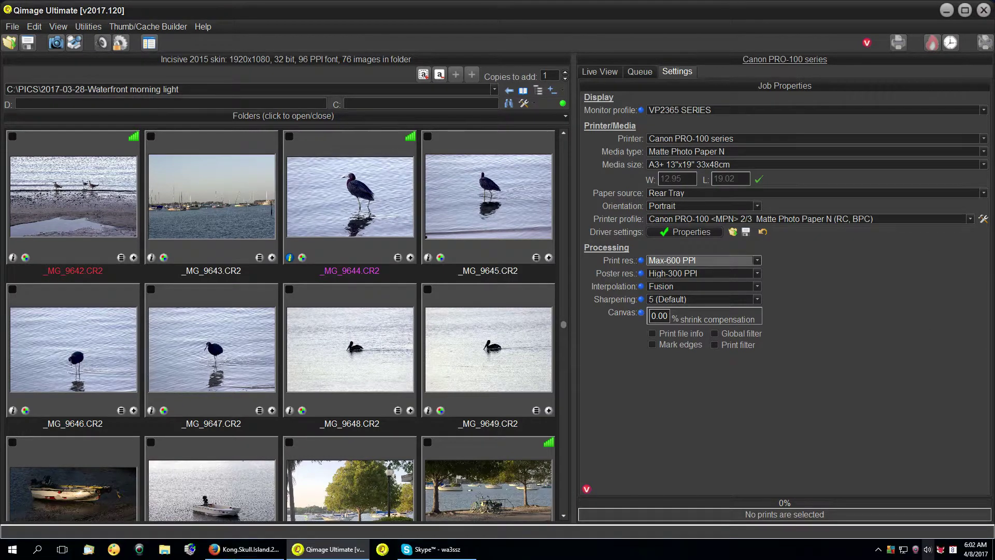
{"action": "right_click", "coordinate": [916, 550]}
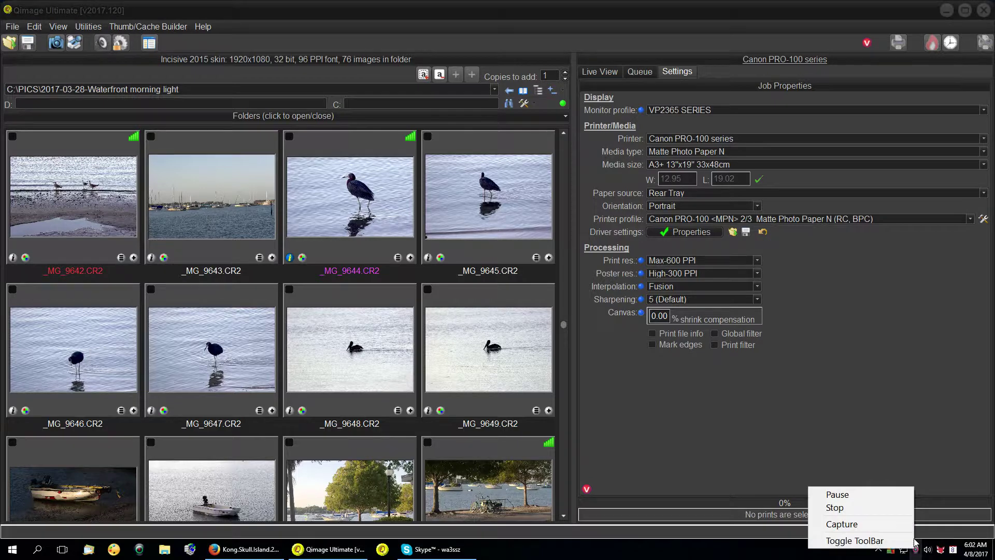
{"action": "left_click", "coordinate": [921, 433]}
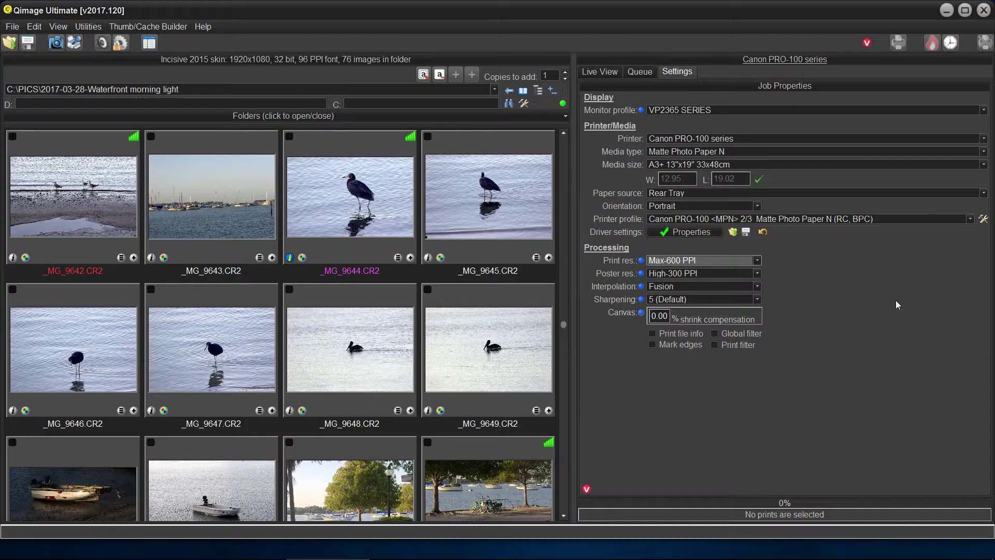
{"action": "left_click", "coordinate": [691, 232]}
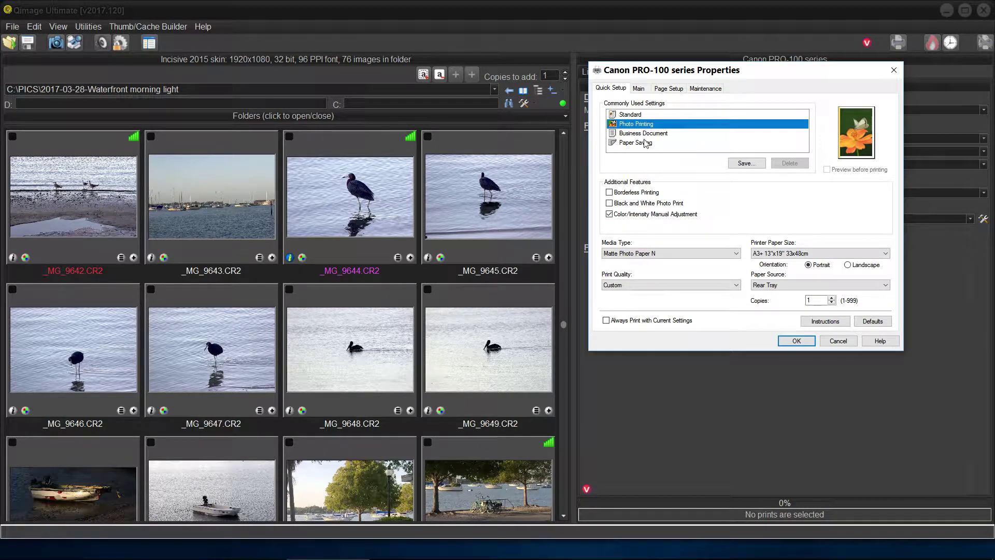
Set the Canon PRO-100 Main page custom print quality to level 2.
{"action": "left_click", "coordinate": [639, 91]}
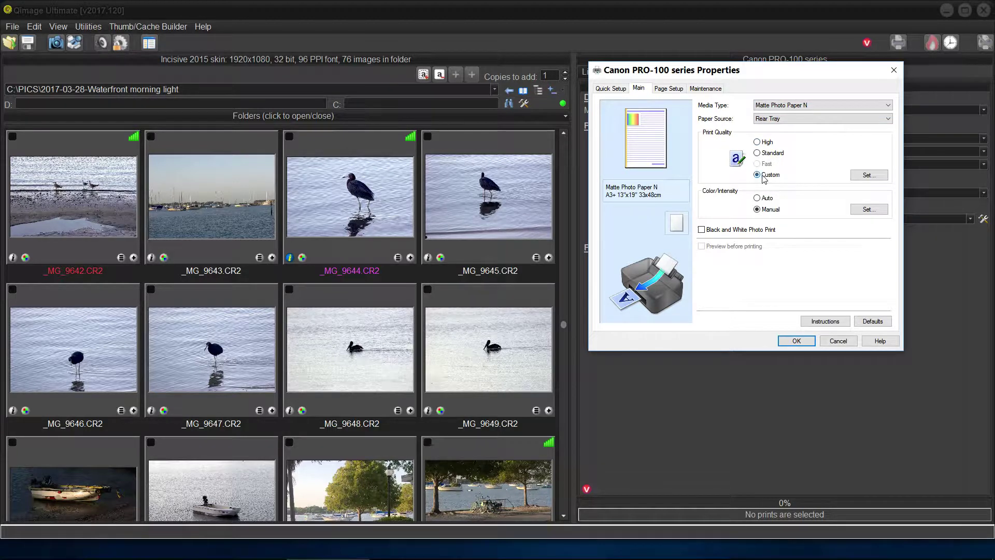
{"action": "left_click", "coordinate": [870, 176]}
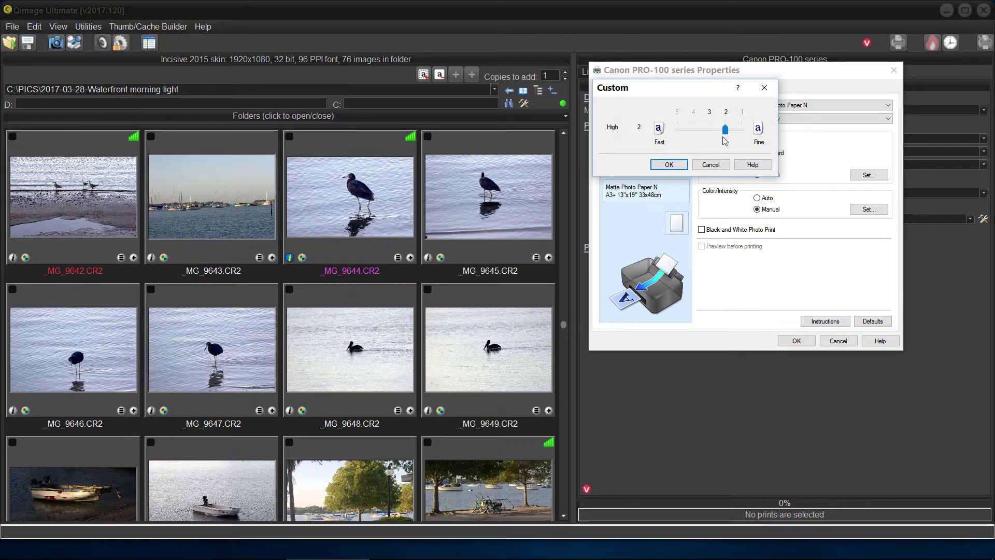
{"action": "mouse_move", "coordinate": [724, 140]}
{"action": "left_mouse_down"}
{"action": "mouse_move", "coordinate": [700, 140]}
{"action": "mouse_move", "coordinate": [725, 140]}
{"action": "left_mouse_up"}
{"action": "left_click", "coordinate": [669, 164]}
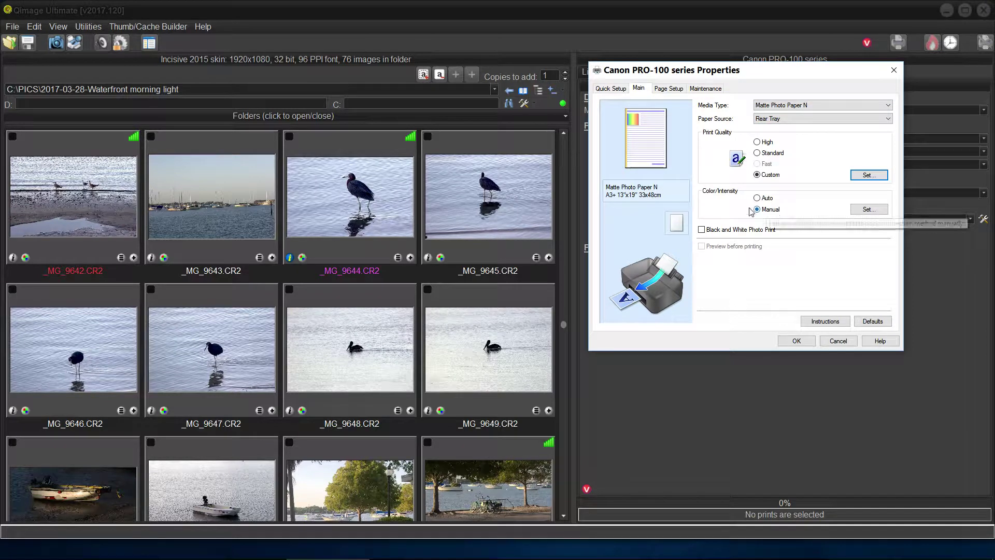
Set the Canon driver's Color Correction to None under Color/Intensity Matching.
{"action": "left_click", "coordinate": [865, 211]}
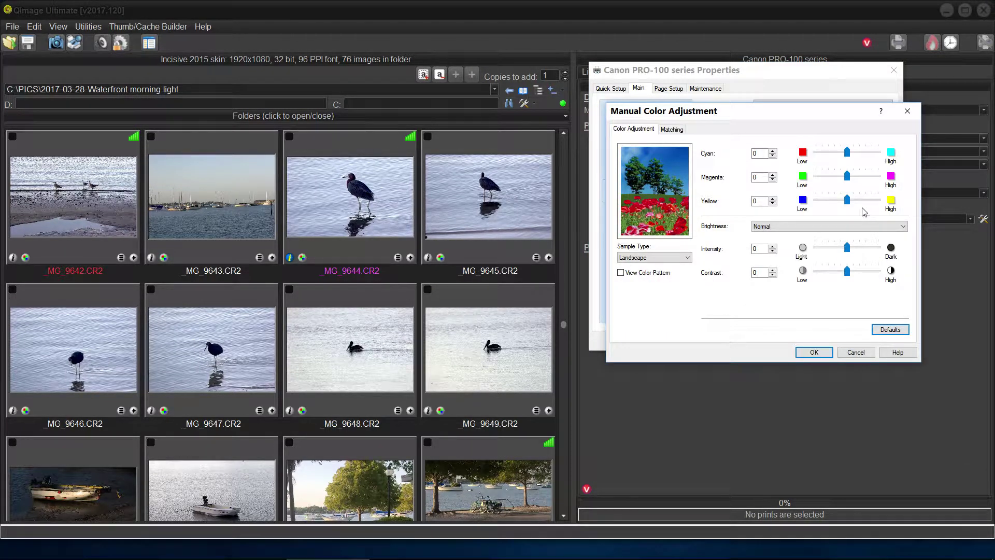
{"action": "left_click", "coordinate": [673, 129]}
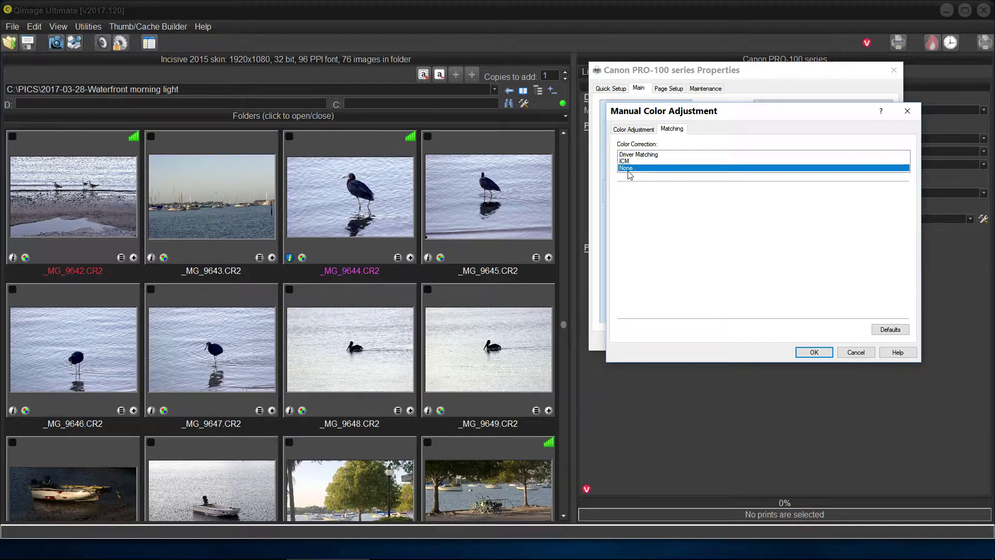
{"action": "left_click", "coordinate": [642, 162]}
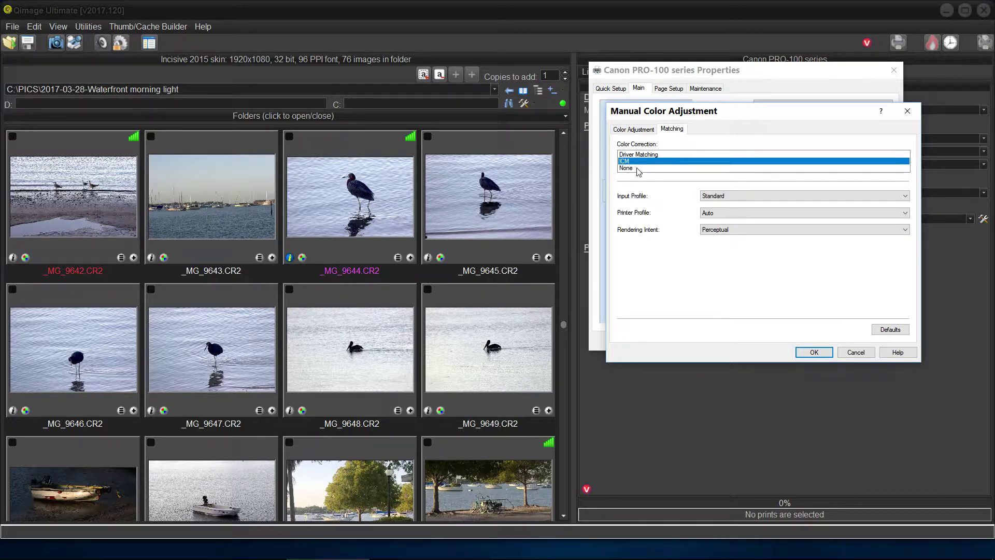
{"action": "left_click", "coordinate": [640, 169]}
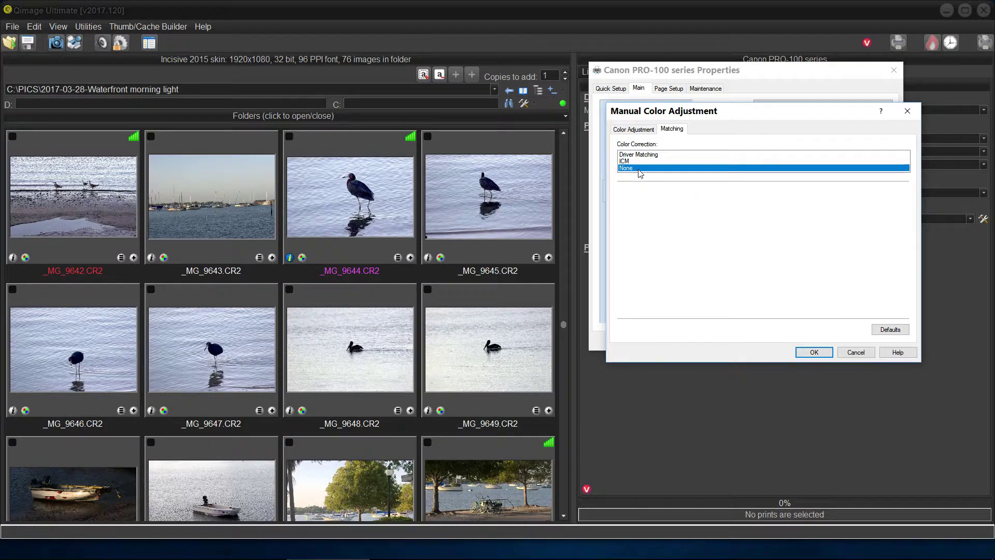
{"action": "left_click", "coordinate": [814, 352]}
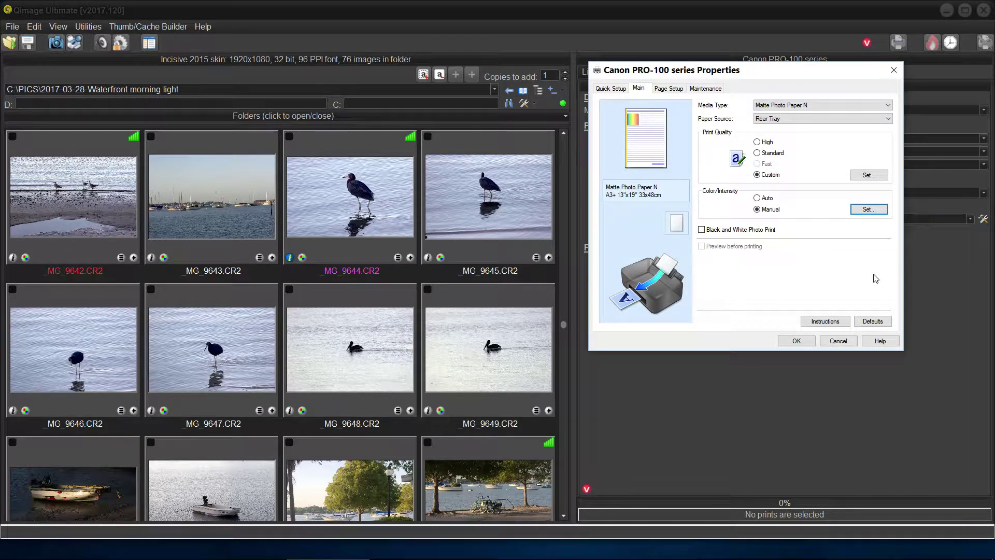
{"action": "left_click", "coordinate": [641, 93]}
Review the Page Setup and Quick Setup pages, then accept the Canon PRO-100 driver settings.
{"action": "left_click", "coordinate": [656, 91]}
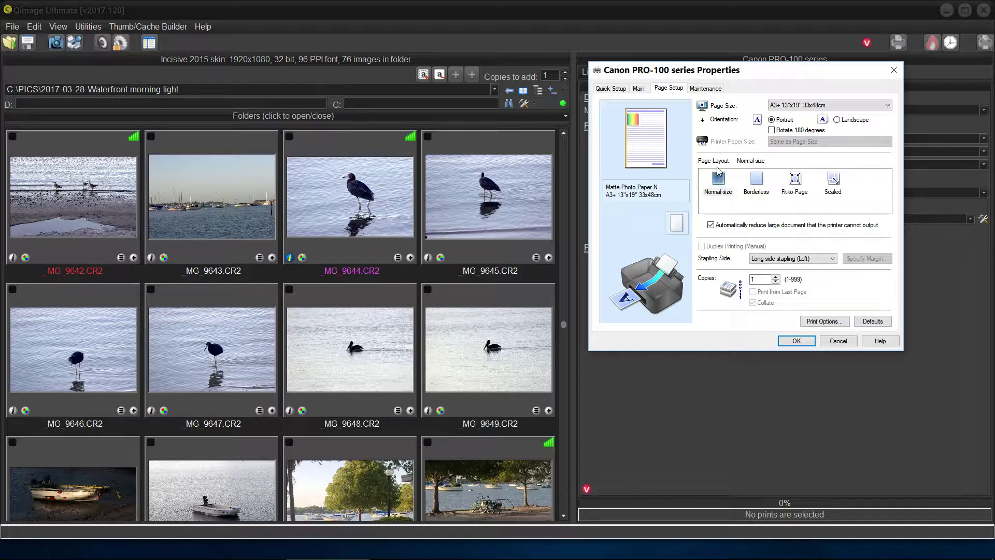
{"action": "left_click", "coordinate": [616, 89]}
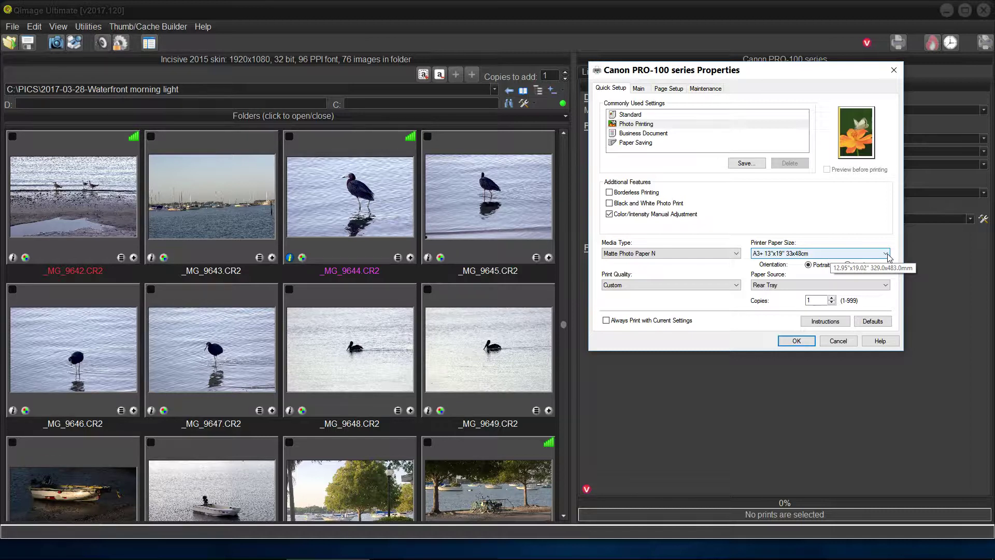
{"action": "left_click", "coordinate": [796, 340]}
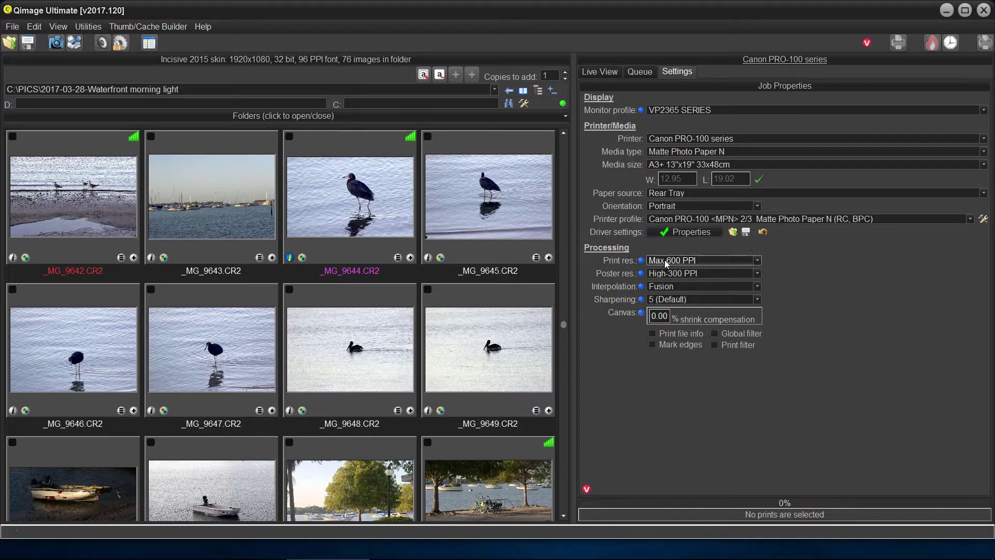
{"action": "left_click", "coordinate": [732, 231]}
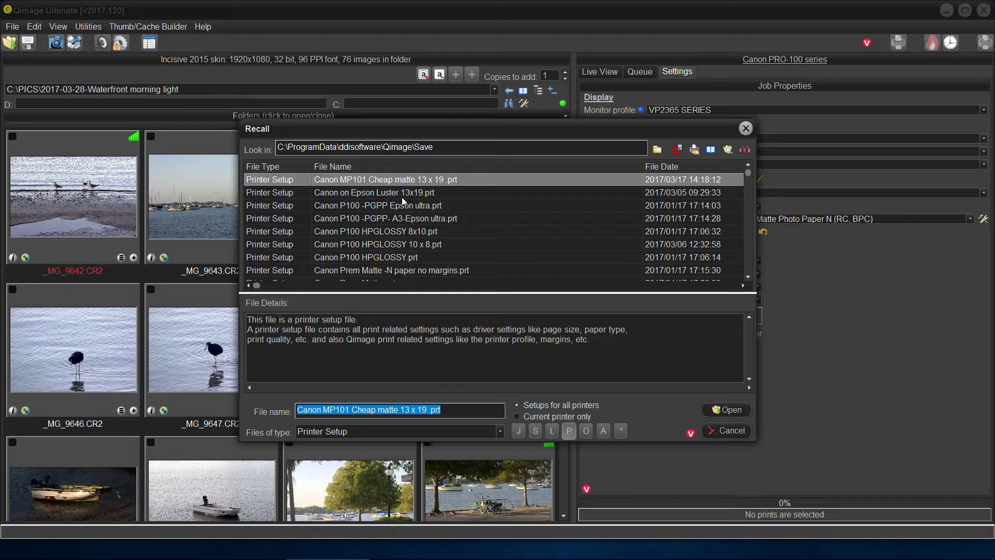
Open the Canon MP101 Cheap matte 13 x 19 .prt setup from the Recall dialog.
{"action": "left_click", "coordinate": [726, 409]}
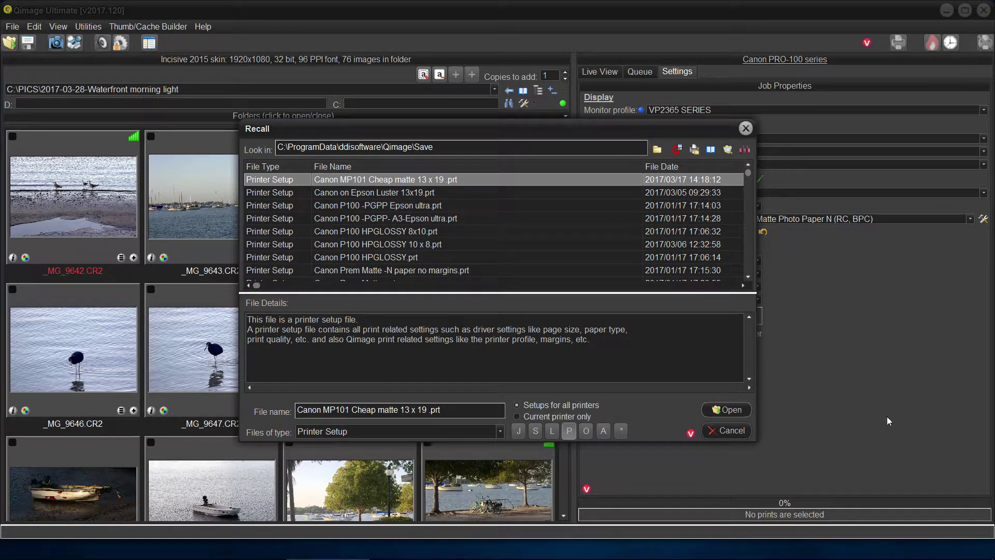